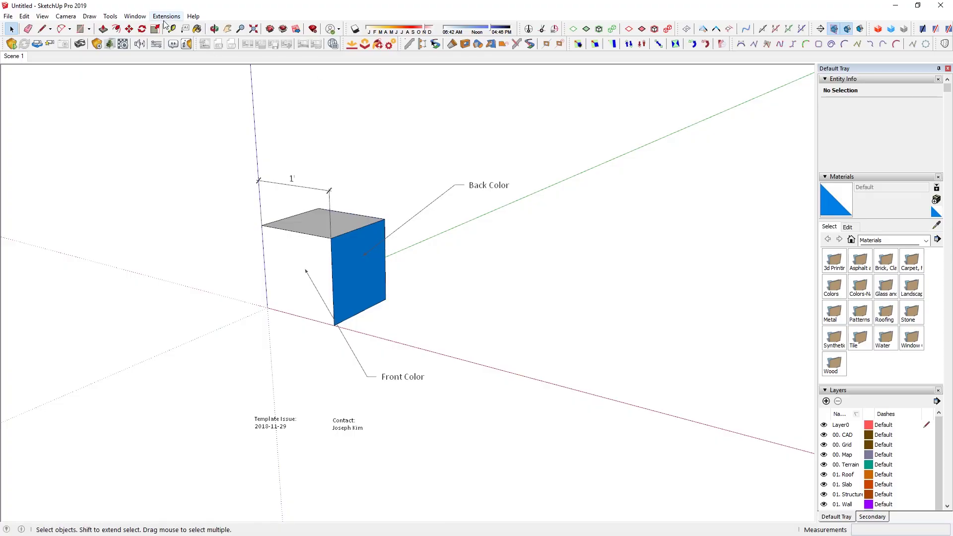
- Browse the CleanUp³ extension's commands under the Extensions menu
click(166, 18)
mouse_move(244, 279)
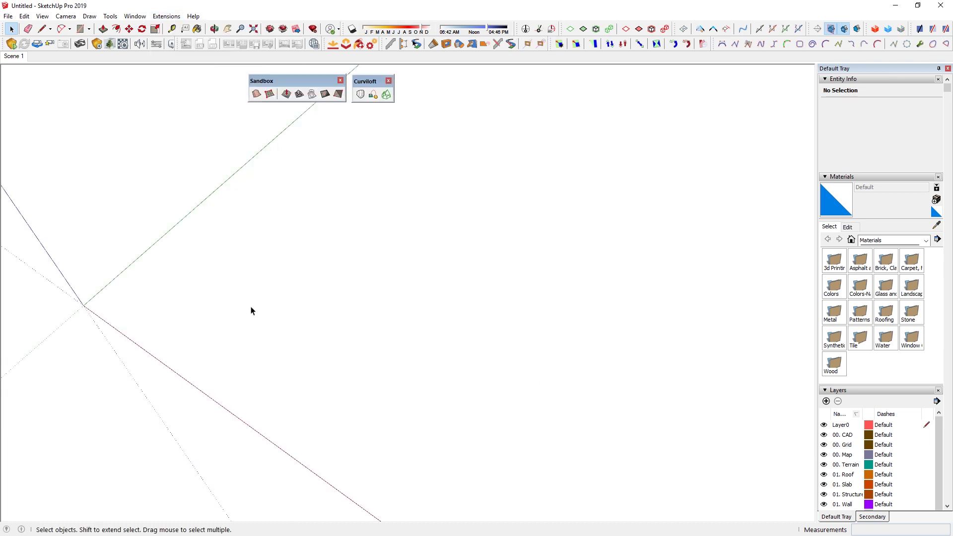
- Draw an arc, then a straight line below and beside it
key(a)
click(156, 307)
click(289, 182)
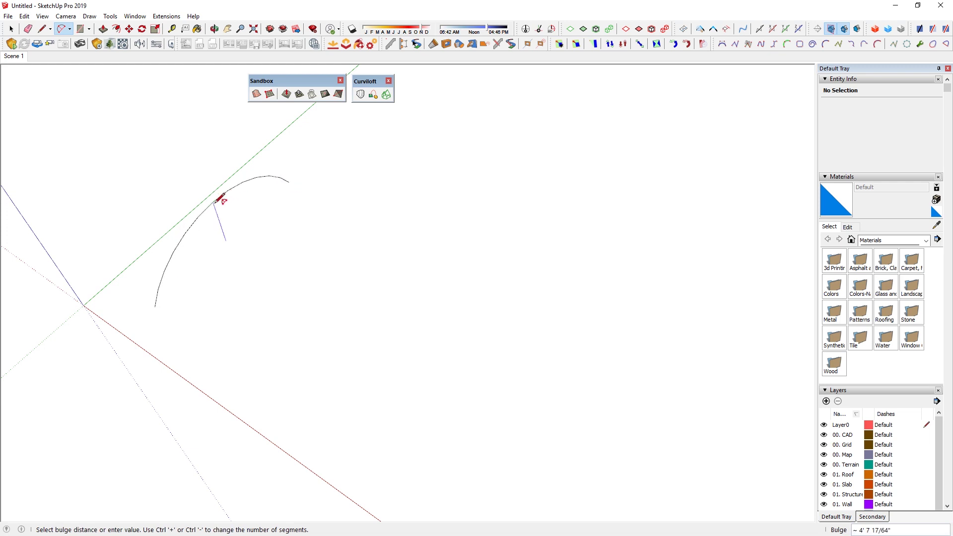
click(203, 234)
middle_drag(203, 233, 283, 294)
key(l)
click(180, 333)
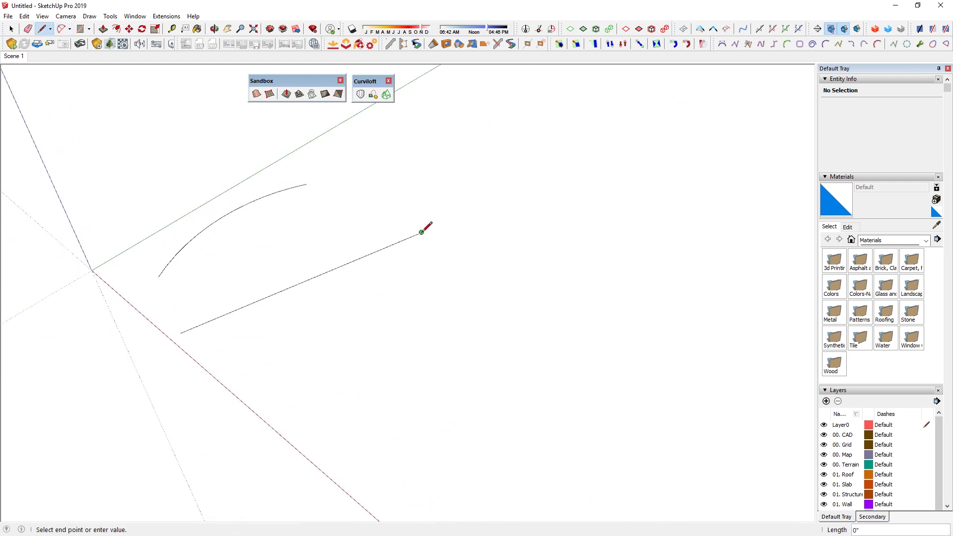
click(421, 233)
- Select the arc and line and loft them into a surface with Curviloft Loft by Spline
key(space)
drag(203, 355, 203, 354)
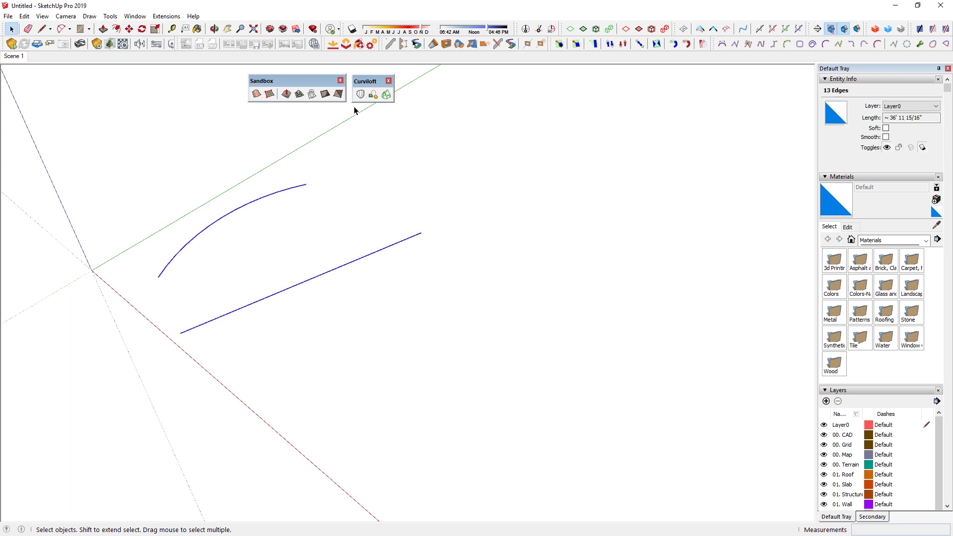
click(360, 94)
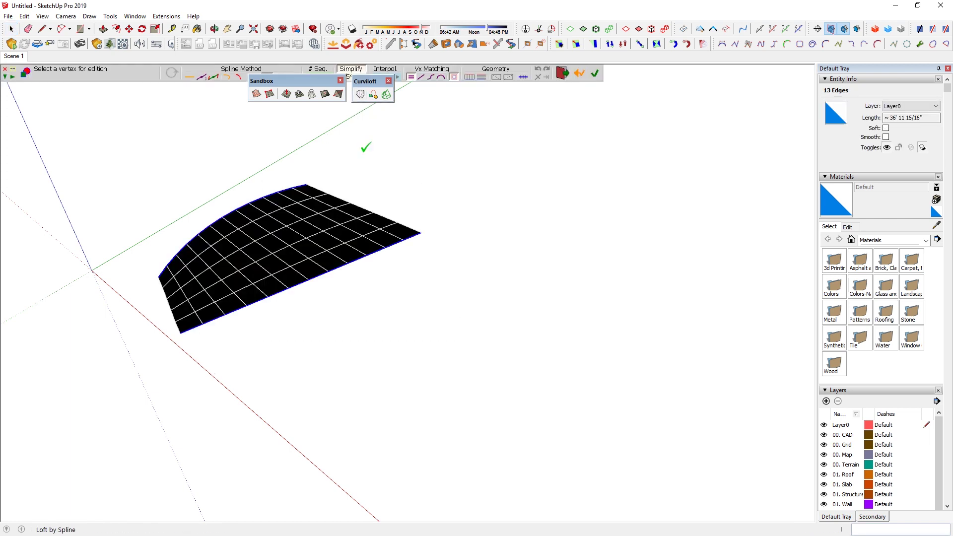
click(594, 74)
key(space)
middle_drag(308, 258, 225, 246)
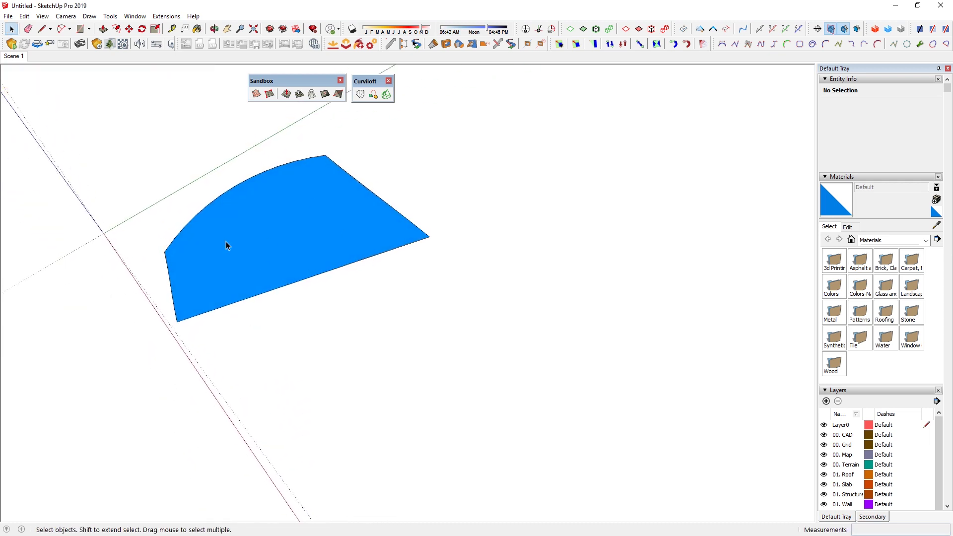
- Create a Sandbox From Scratch grid by placing three corners beside the lofted surface
click(271, 94)
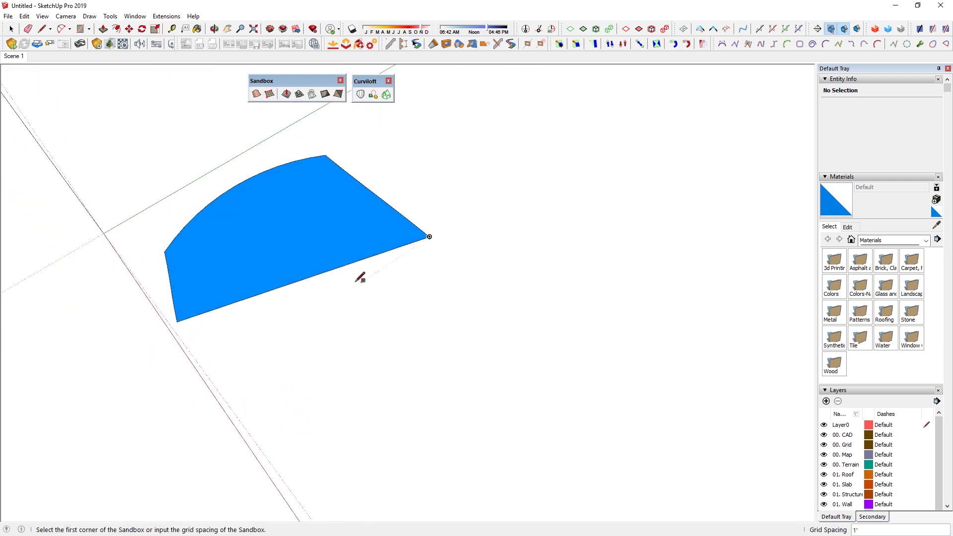
click(259, 401)
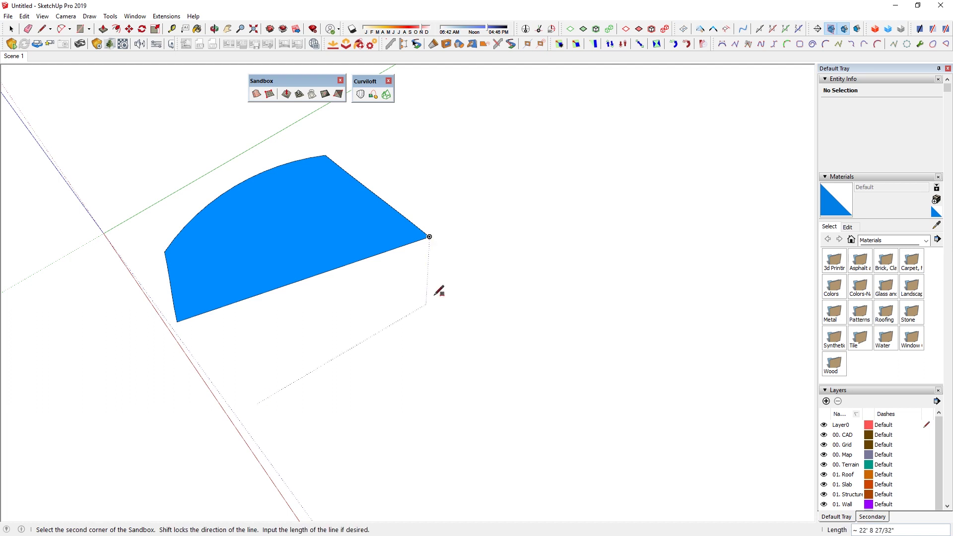
click(472, 259)
click(602, 376)
middle_drag(332, 425, 451, 309)
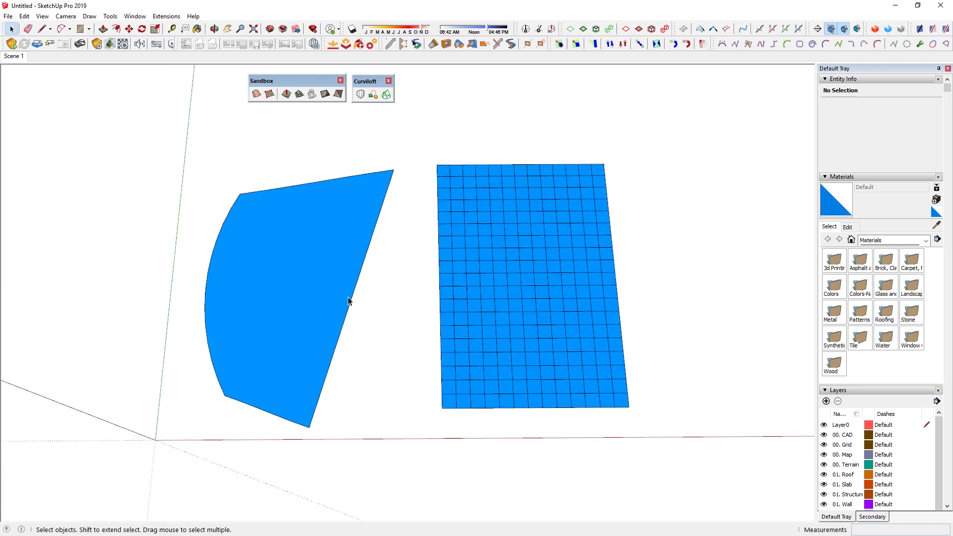
- Select the lofted surface and then the grid to confirm each is a group
click(263, 324)
click(410, 313)
drag(413, 143, 714, 475)
middle_drag(602, 423, 625, 327)
click(627, 325)
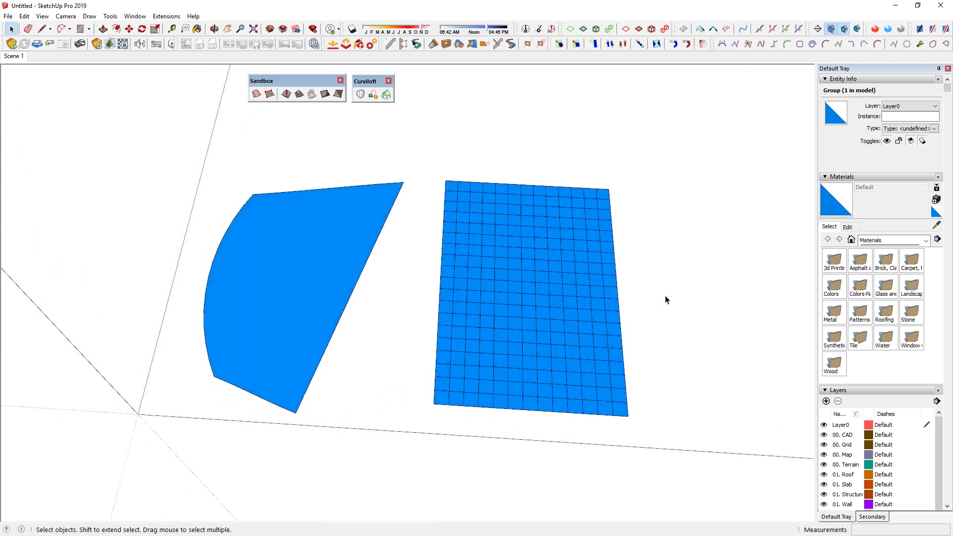
click(43, 16)
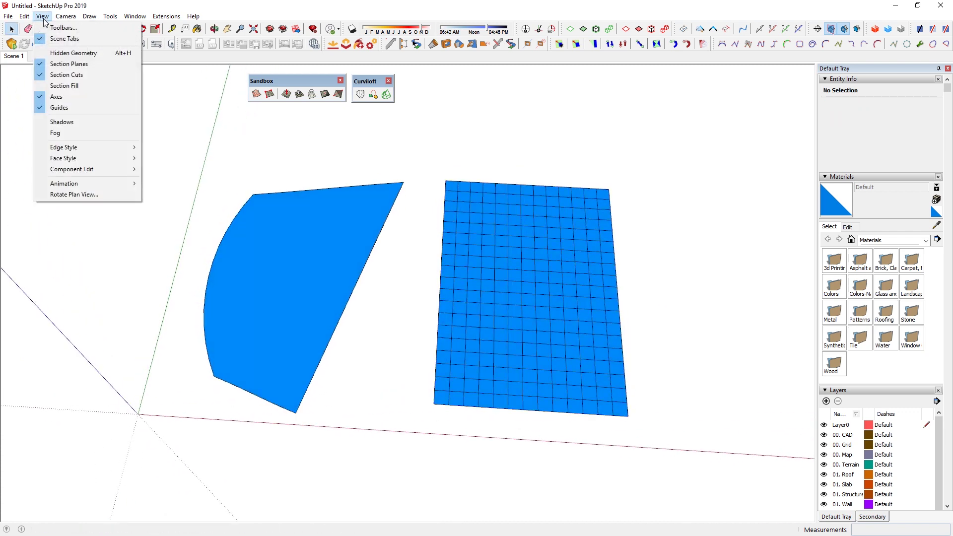
- Turn on View > Hidden Geometry and inspect the dashed edges across both meshes
click(62, 53)
middle_drag(511, 292, 416, 269)
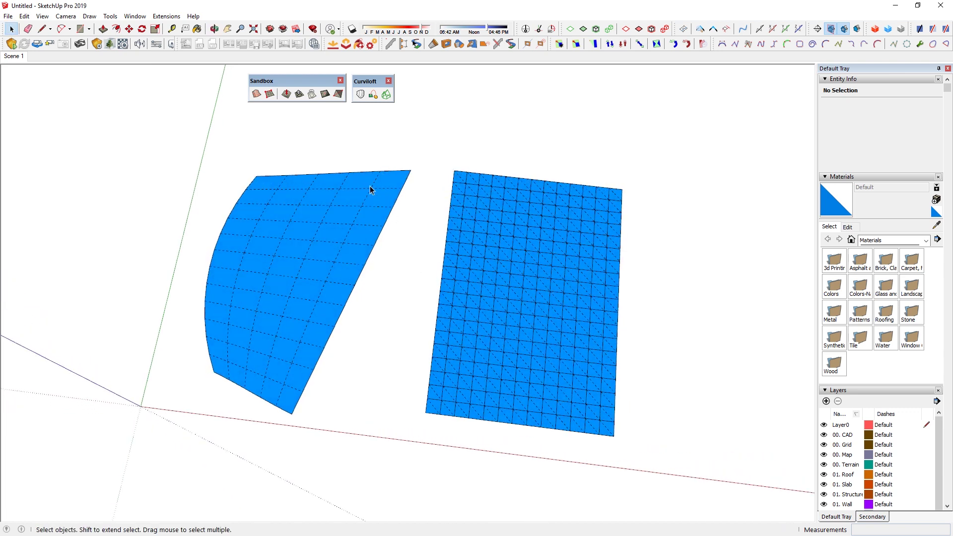
scroll(520, 408, up, 5)
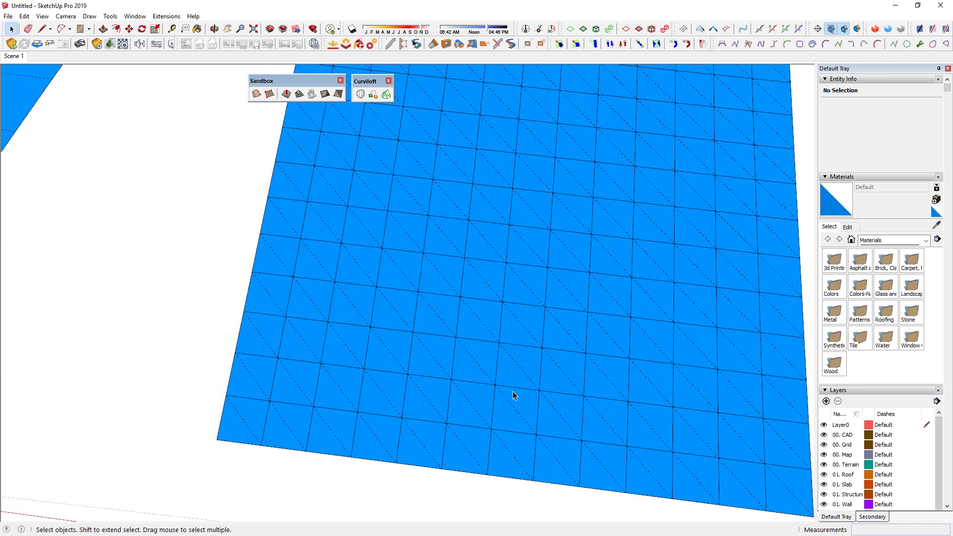
scroll(446, 399, down, 4)
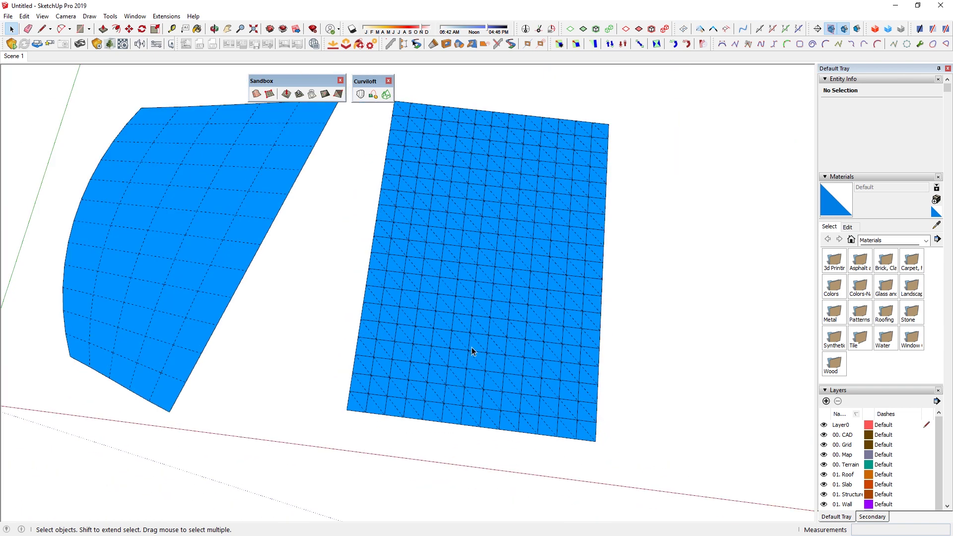
scroll(468, 343, down, 2)
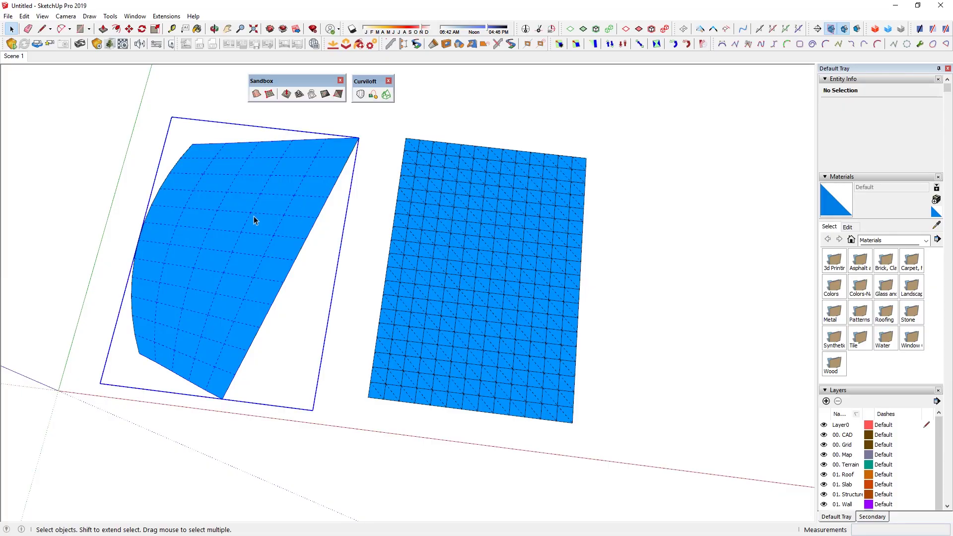
- Select all inside the loft group, merge it into one face with Shift+W, then open the grid group
double_click(254, 217)
drag(68, 114, 427, 477)
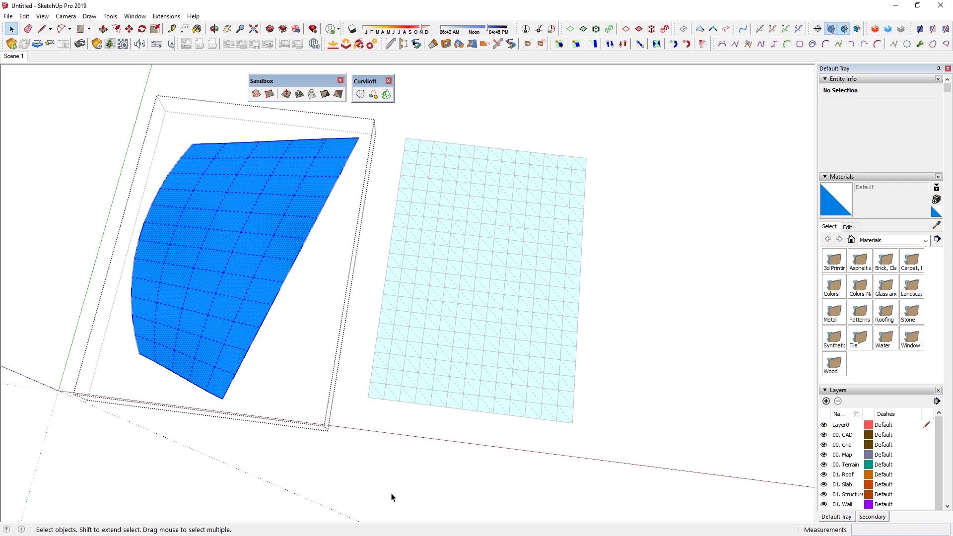
click(167, 16)
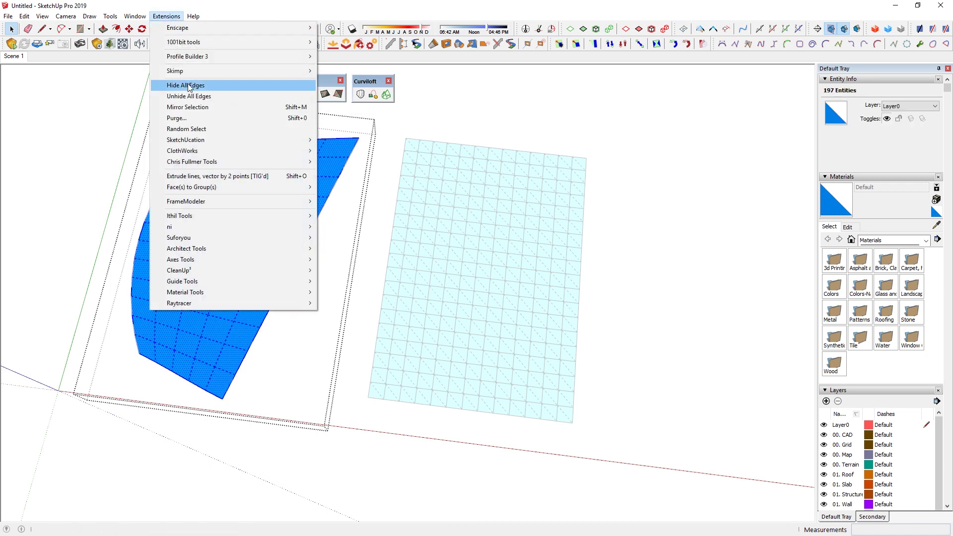
mouse_move(244, 272)
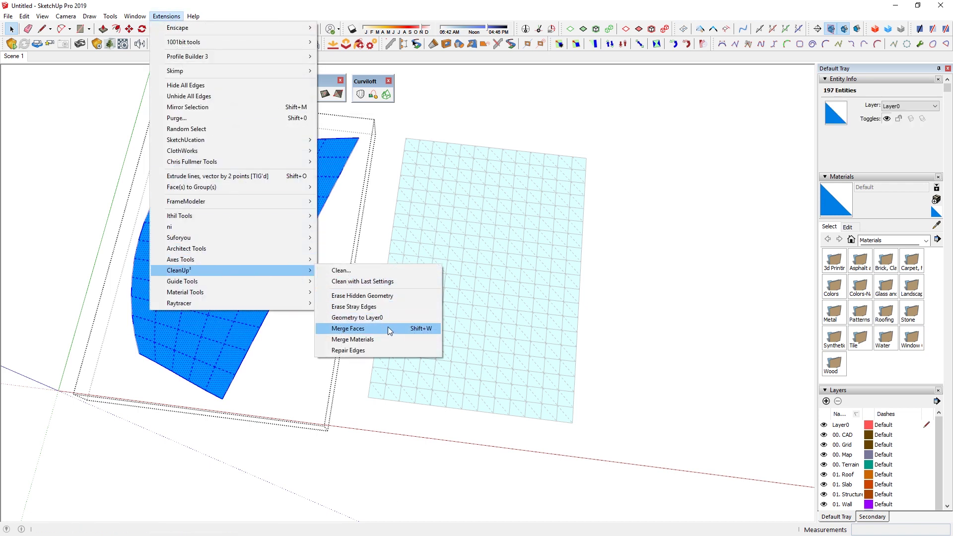
click(389, 202)
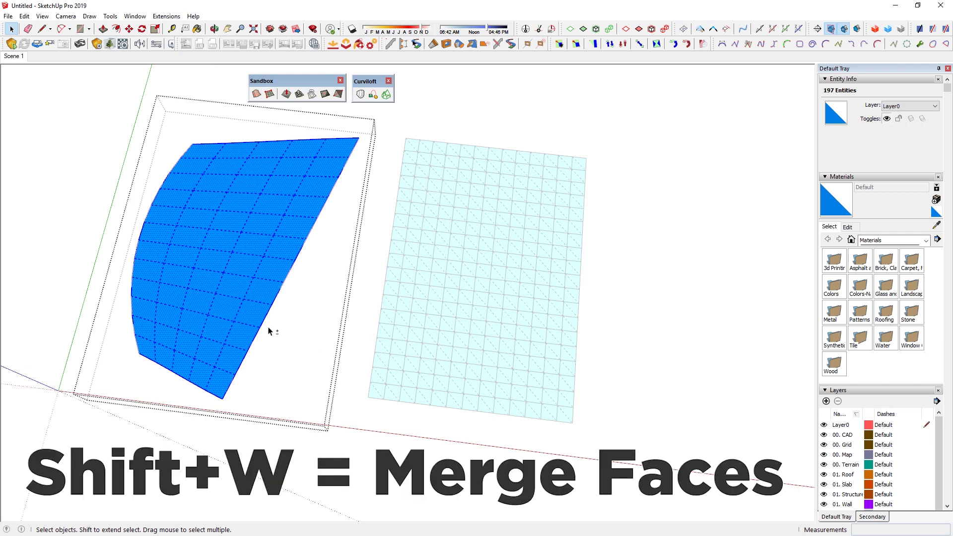
key(shift+w)
click(209, 220)
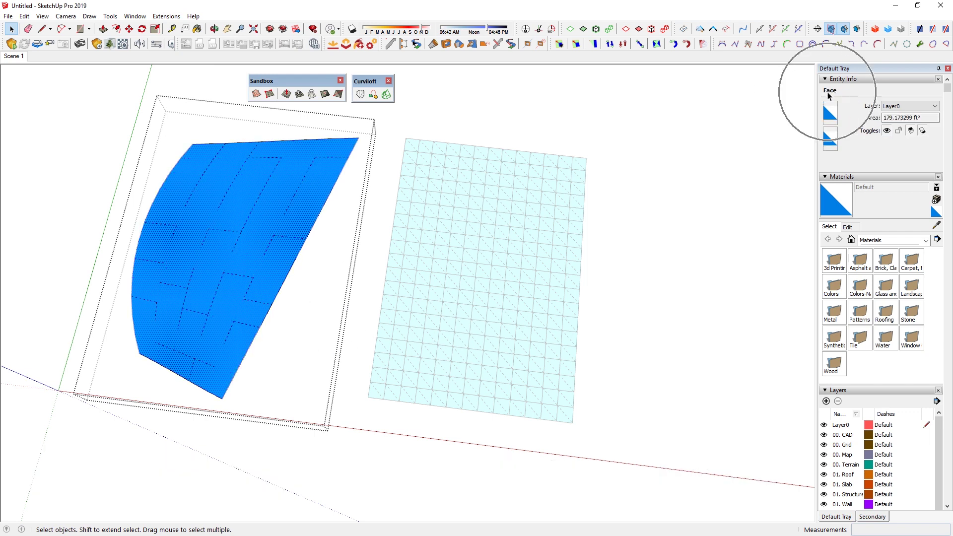
double_click(502, 263)
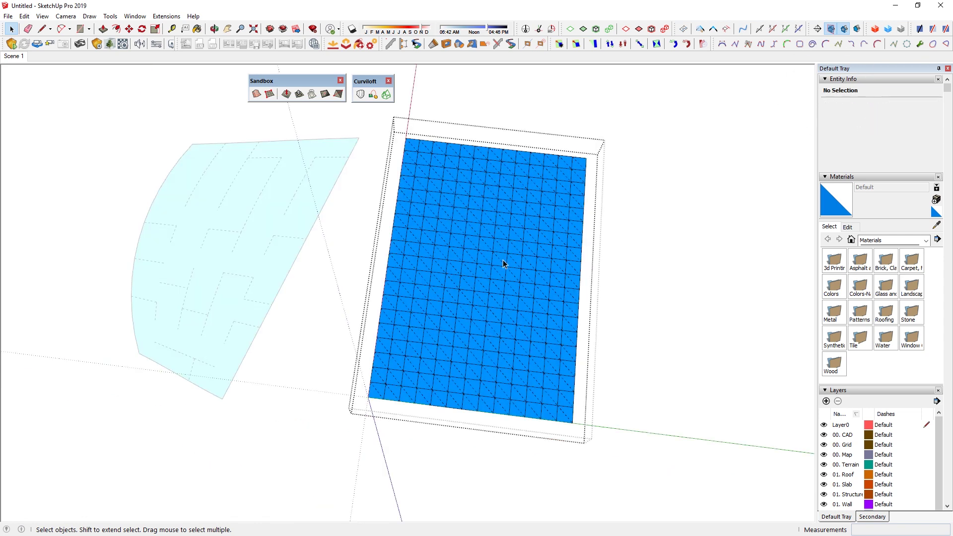
key(ctrl+a)
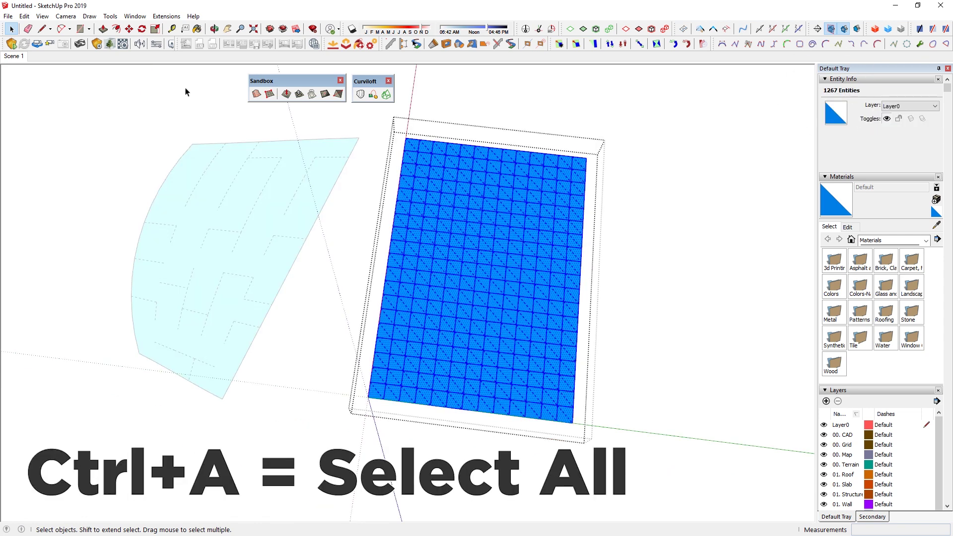
click(166, 16)
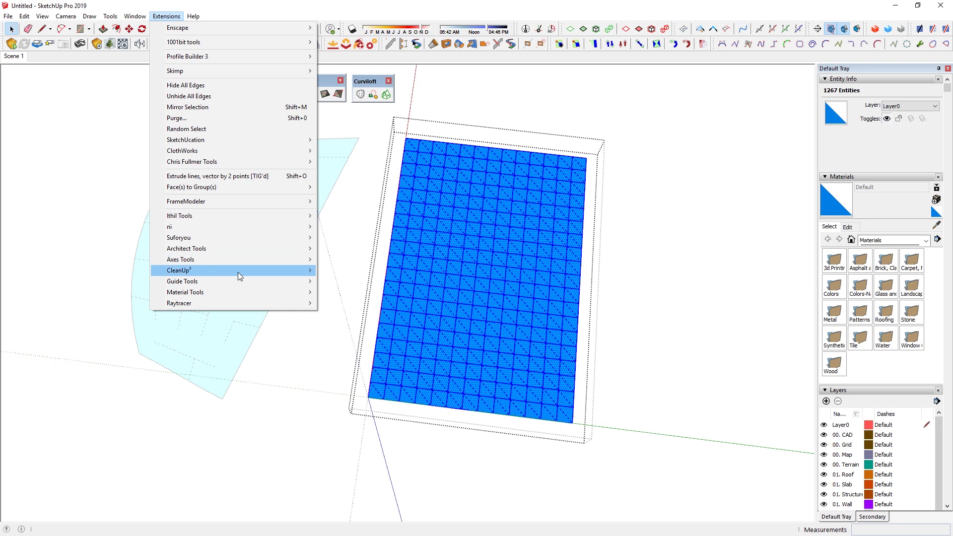
mouse_move(237, 271)
click(392, 329)
middle_drag(565, 383, 478, 266)
click(493, 273)
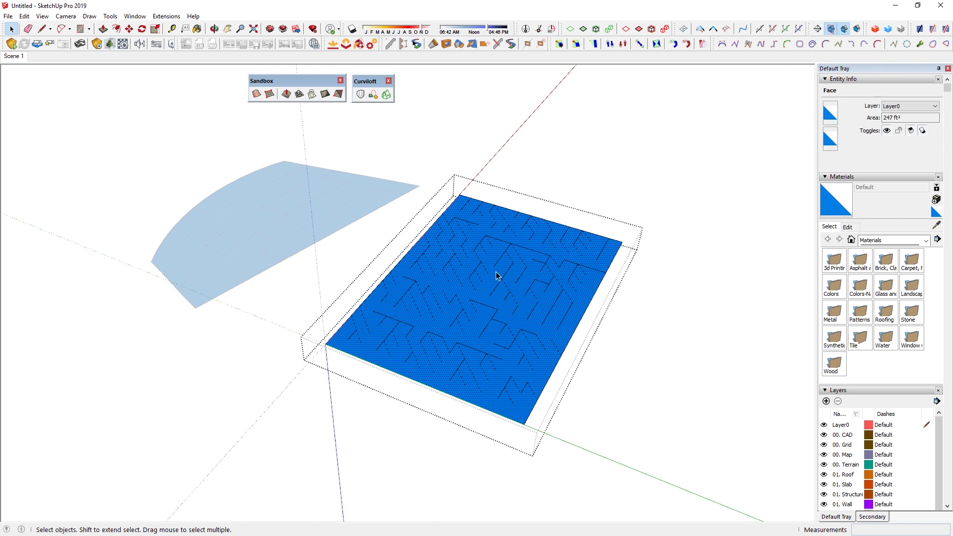
middle_drag(481, 270, 469, 242)
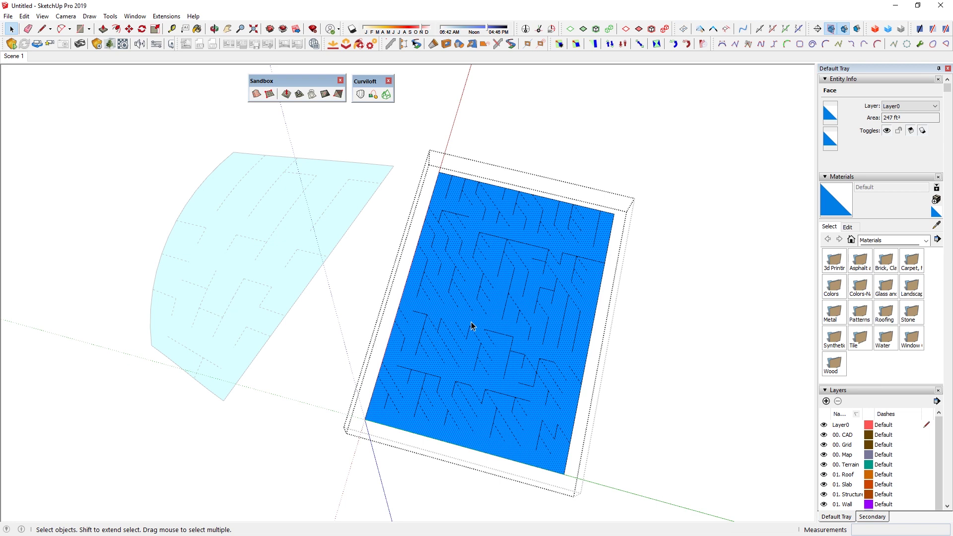
- Copy the grid's rectangular face, delete everything in the group, and Paste In Place
key(ctrl+c)
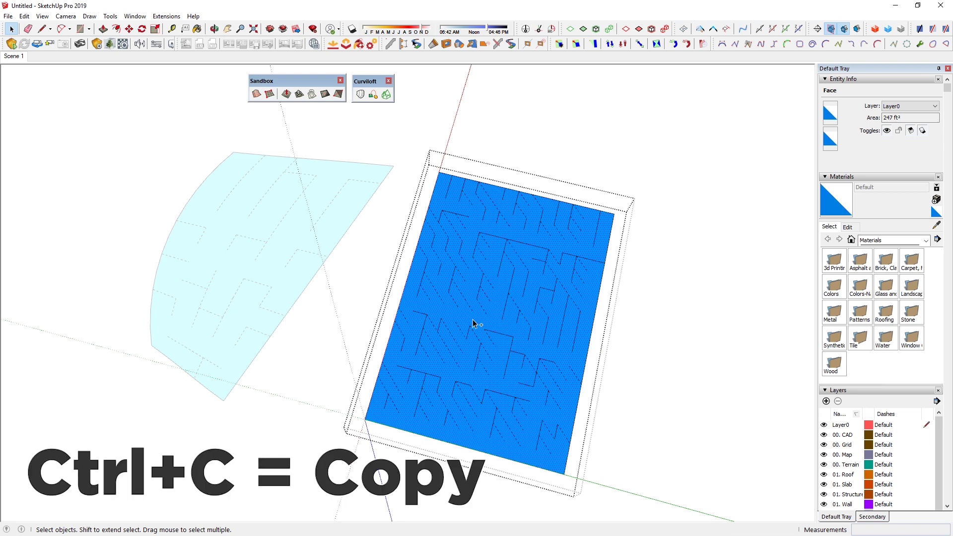
key(ctrl+a)
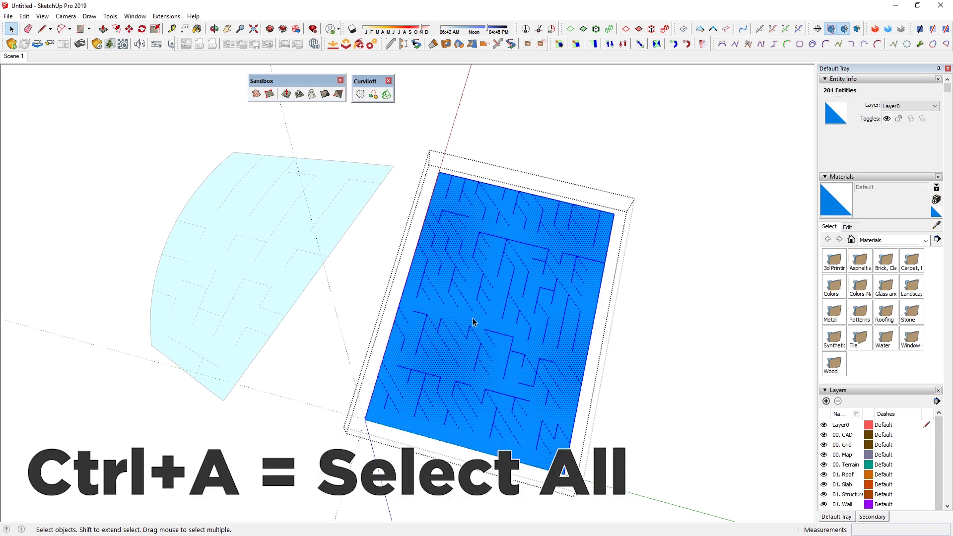
key(Delete)
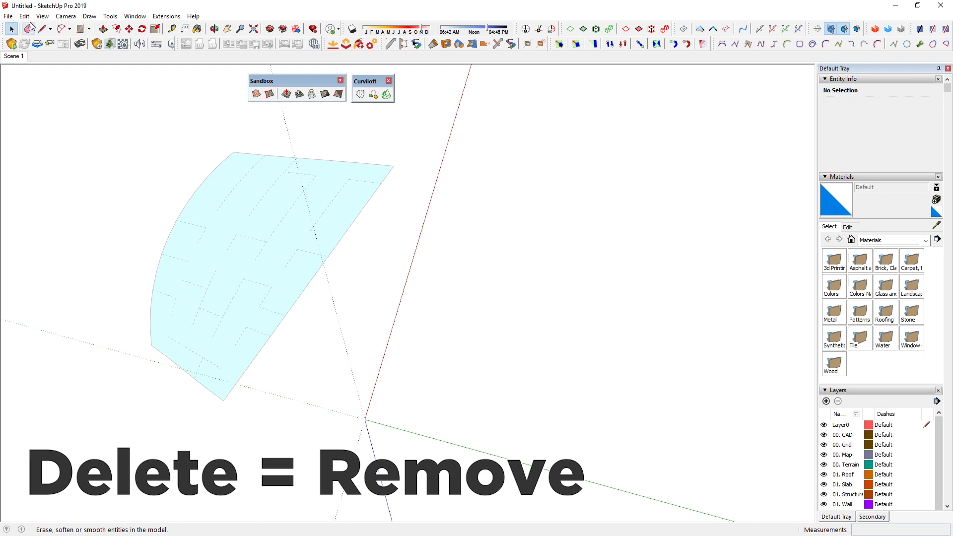
click(24, 17)
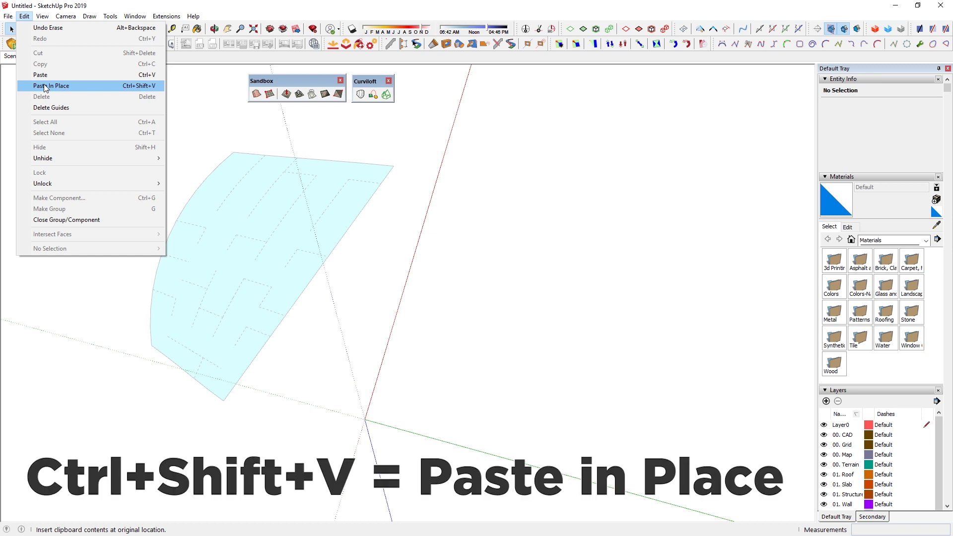
click(45, 88)
middle_drag(640, 363, 393, 250)
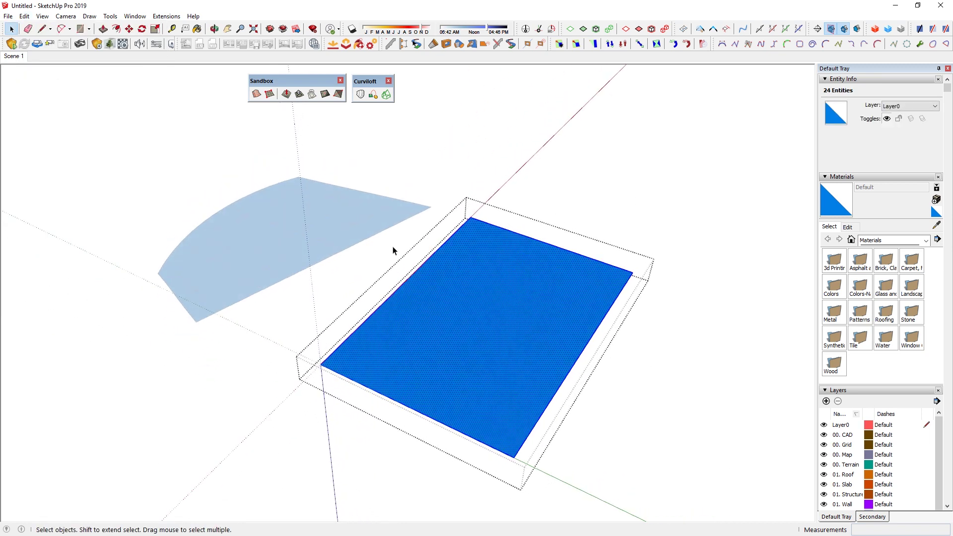
- Delete the curved loft surface, then Undo Erase to bring it back
click(268, 225)
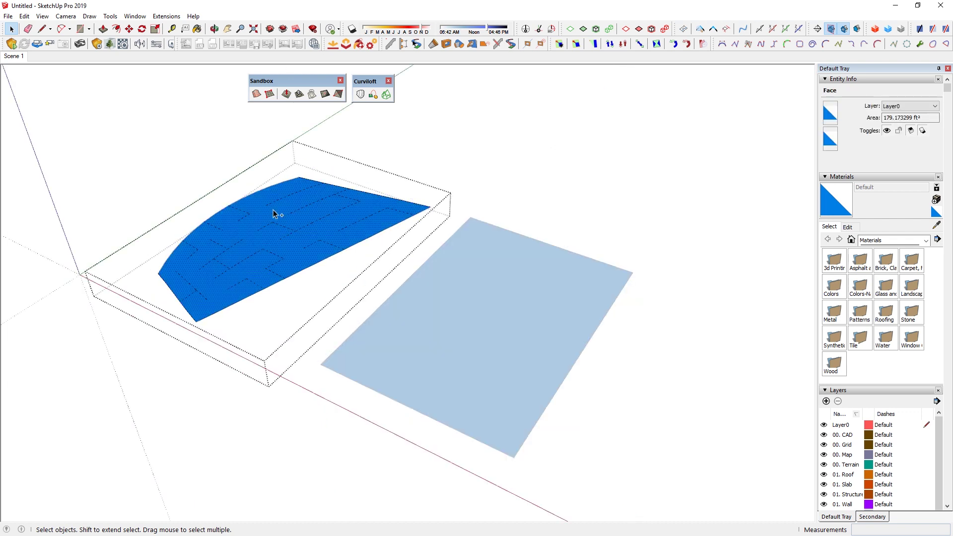
triple_click(302, 202)
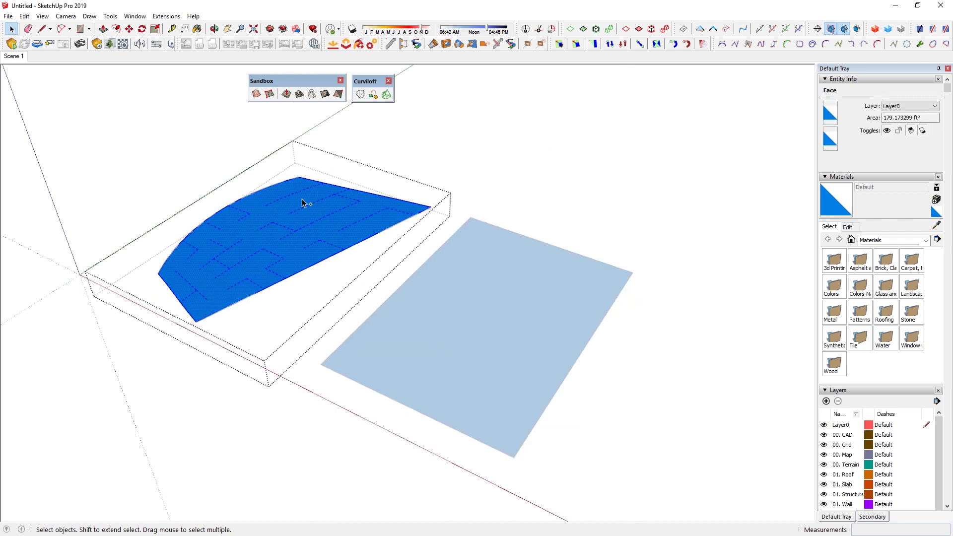
key(Delete)
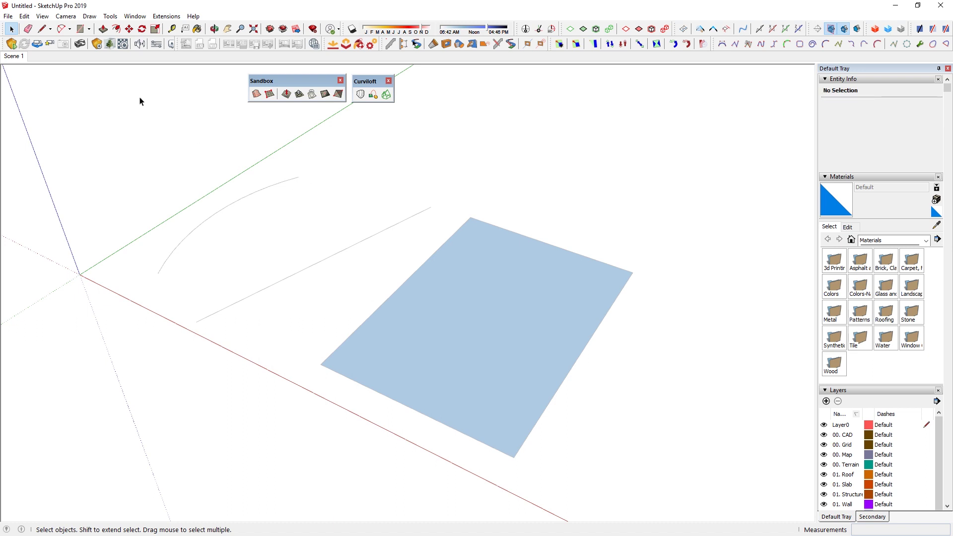
click(43, 16)
mouse_move(25, 17)
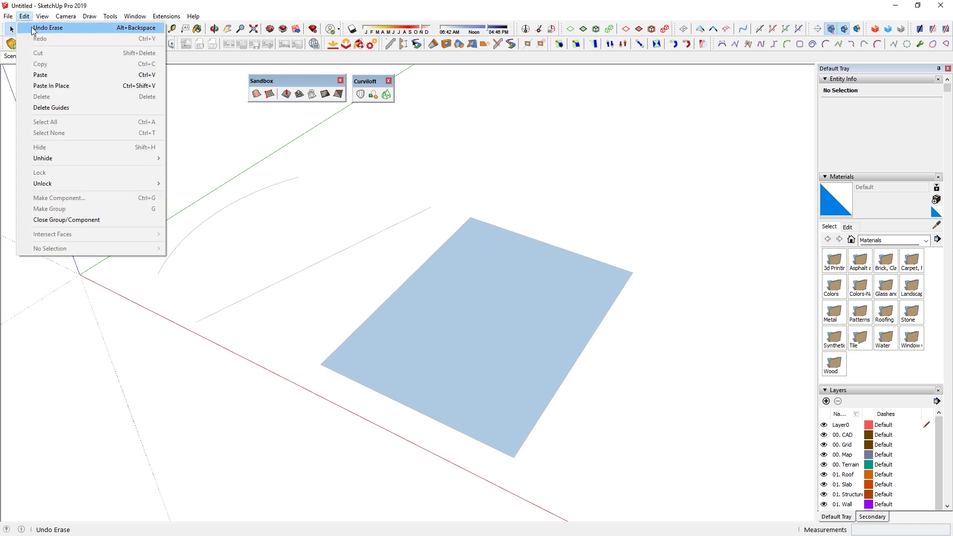
click(283, 213)
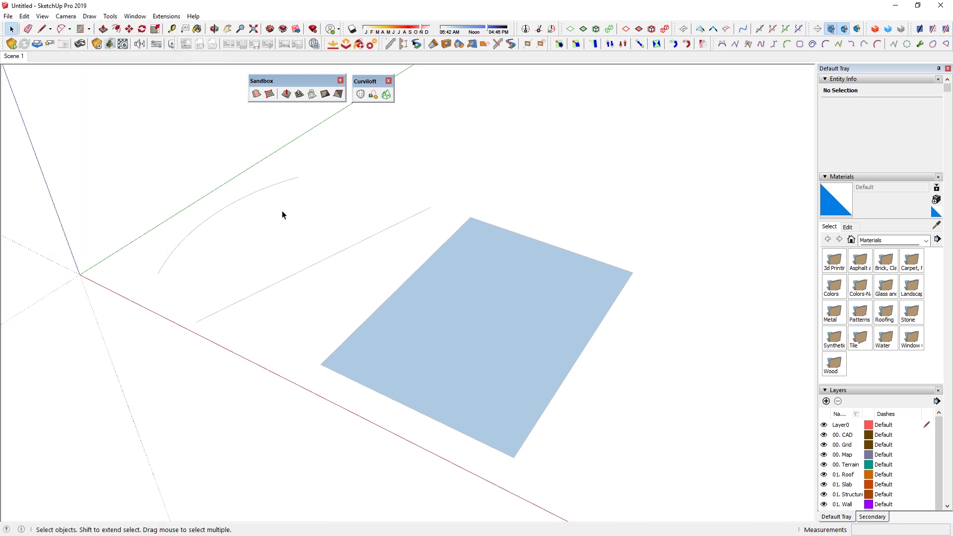
key(ctrl+z)
middle_drag(287, 231, 453, 366)
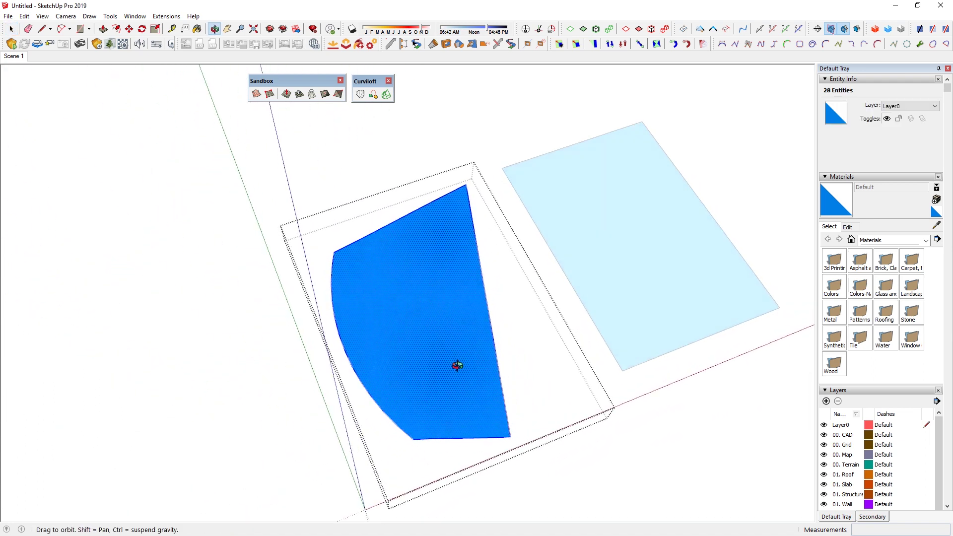
middle_drag(564, 334, 282, 298)
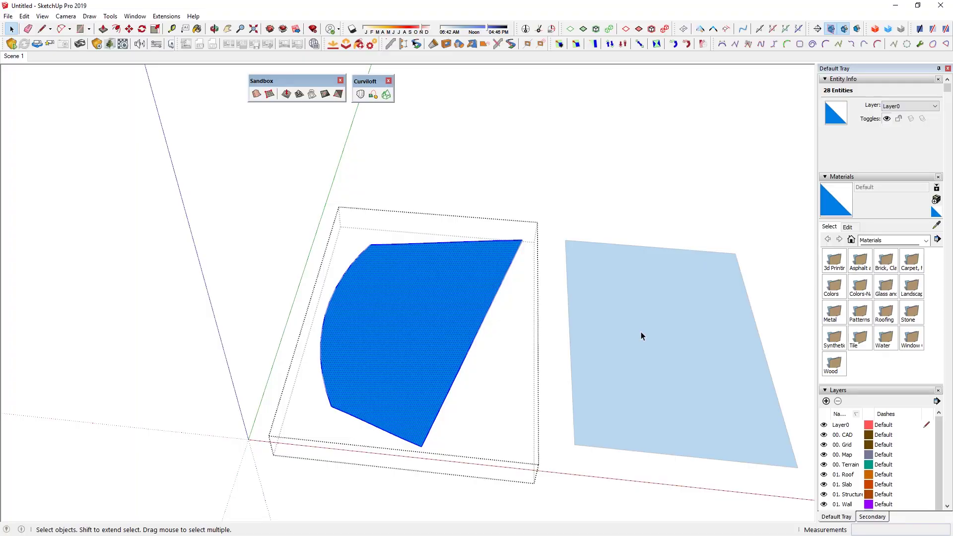
- Undo back to the original surface with dashed curves and window-select all its geometry
key(ctrl+z)
key(ctrl+z)
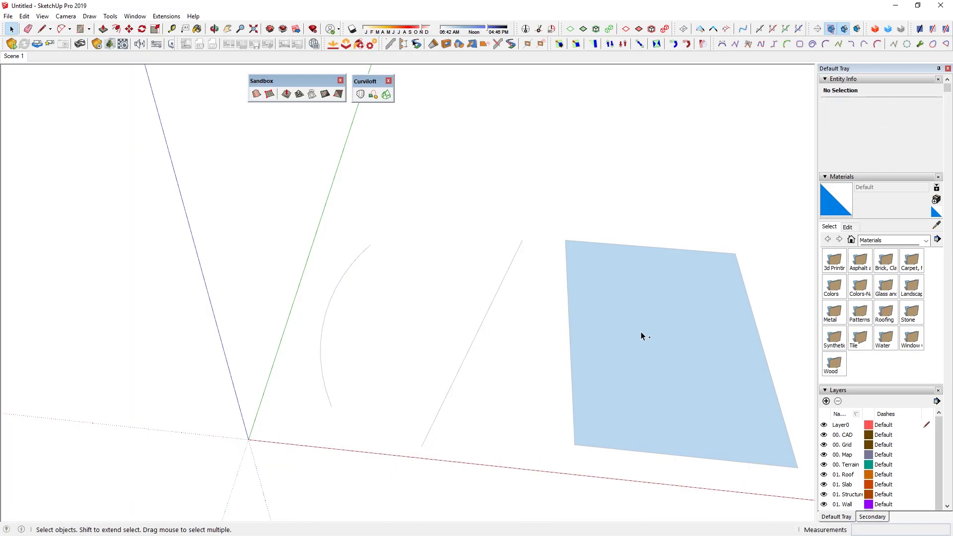
middle_drag(479, 266, 425, 409)
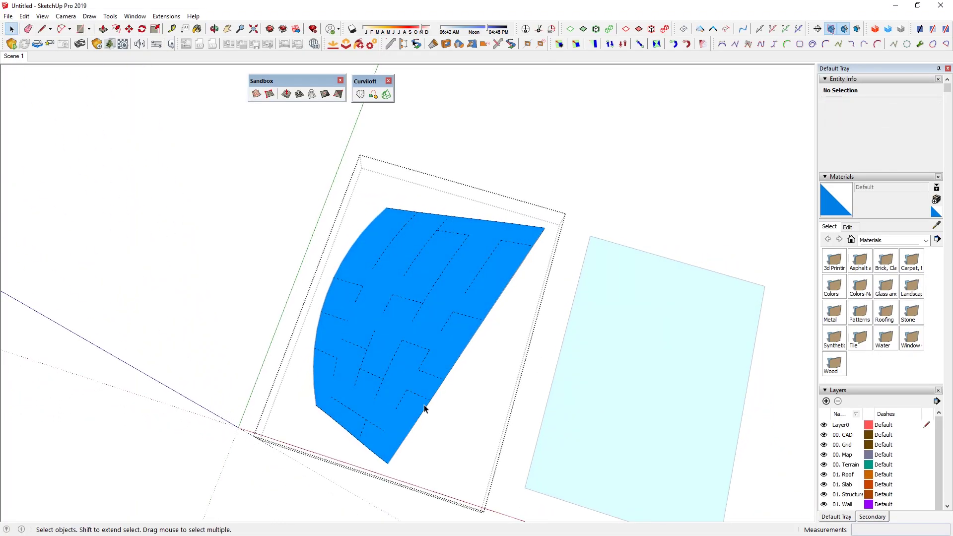
drag(213, 152, 618, 521)
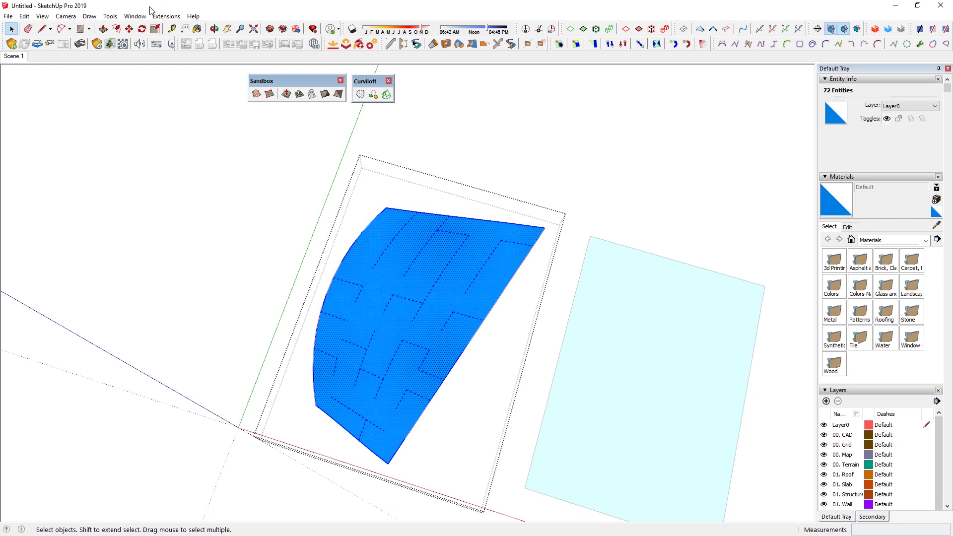
click(110, 17)
- Run Edge Tools Erase Stray Curves twice, dismissing the 16- and 3-curves-erased reports
mouse_move(178, 325)
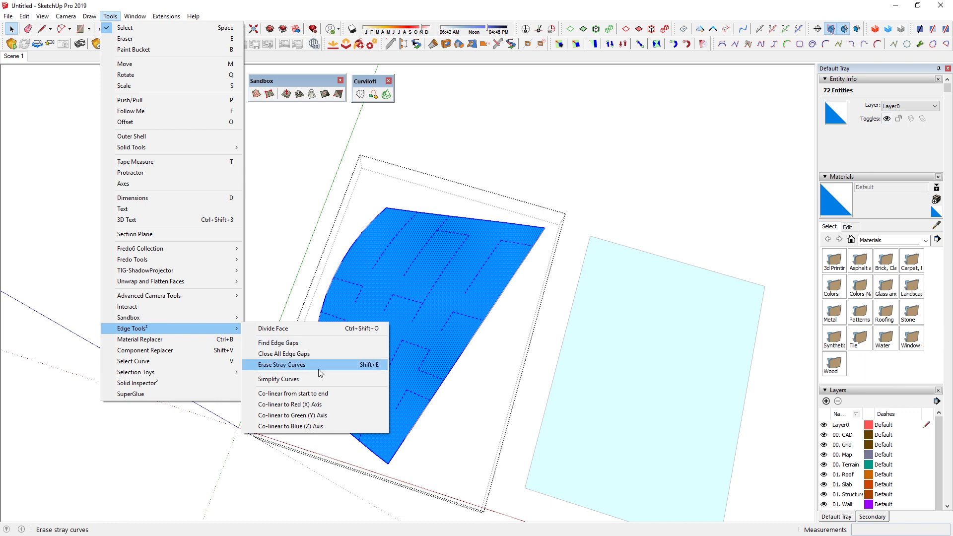
click(289, 366)
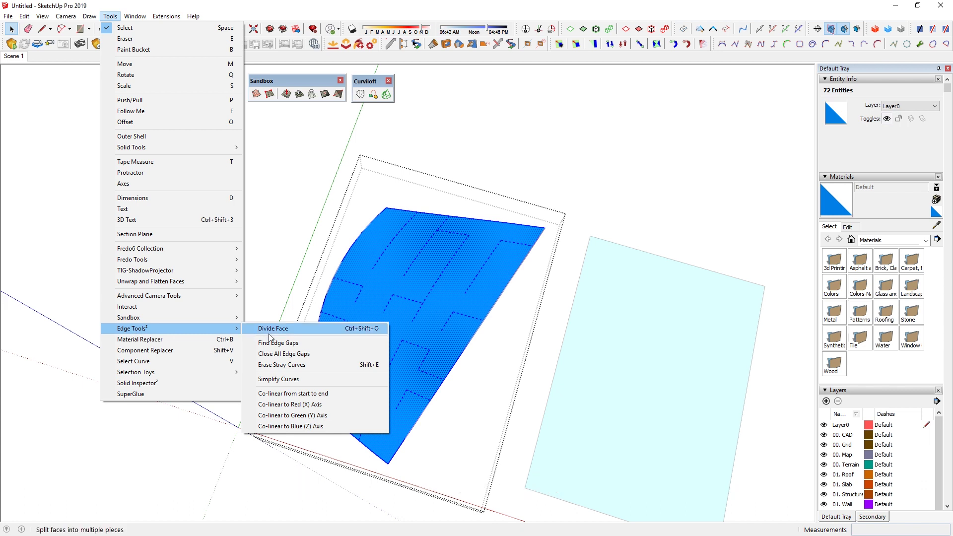
click(298, 369)
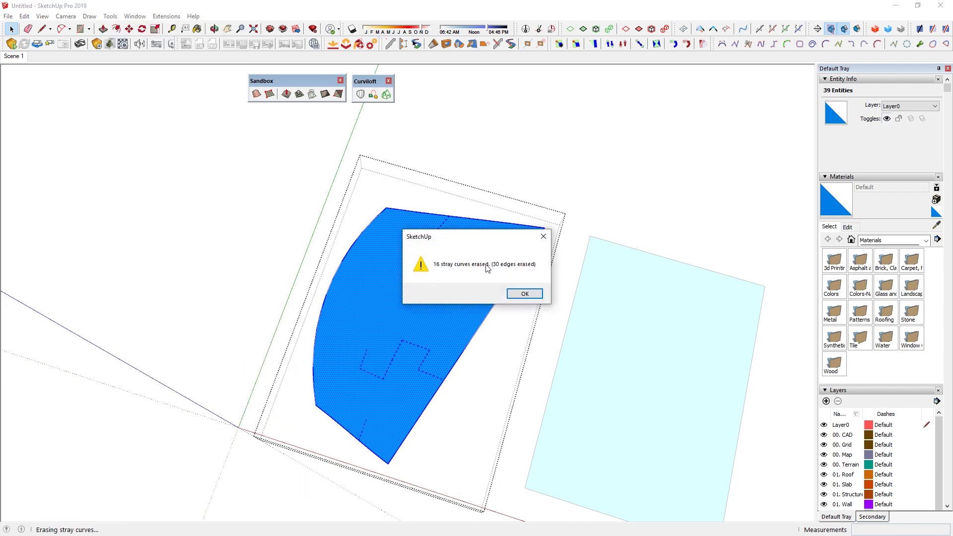
click(520, 293)
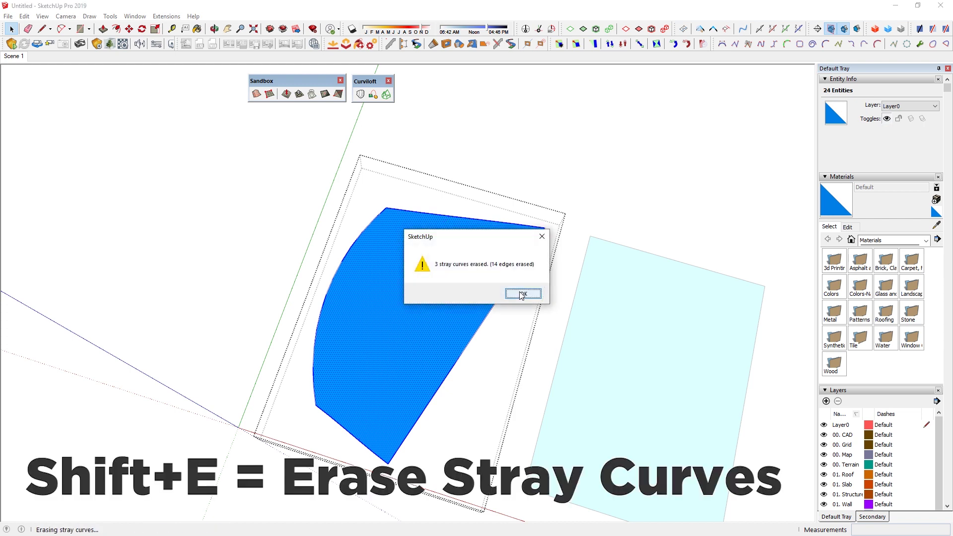
click(521, 294)
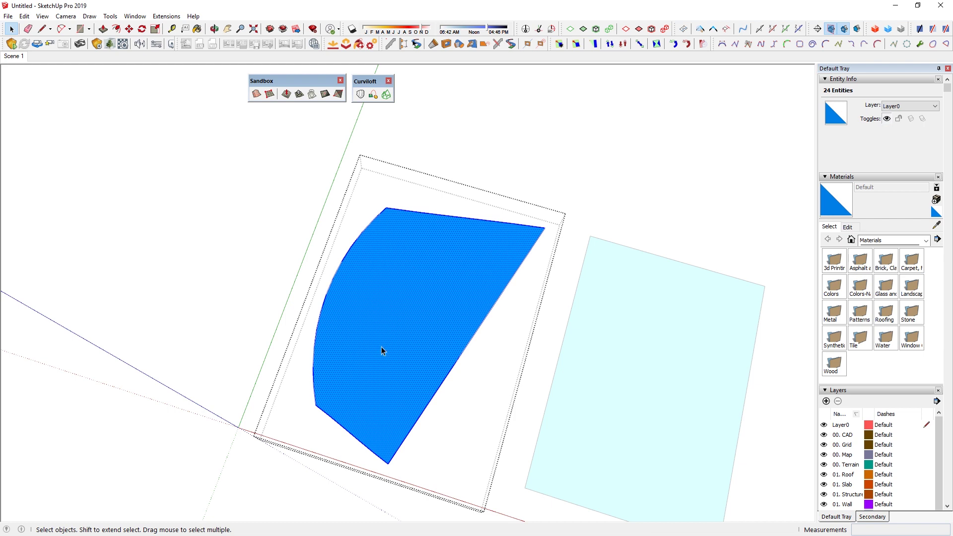
- Reopen the loft group, select all, and merge its faces with Shift+W
middle_drag(500, 334, 419, 303)
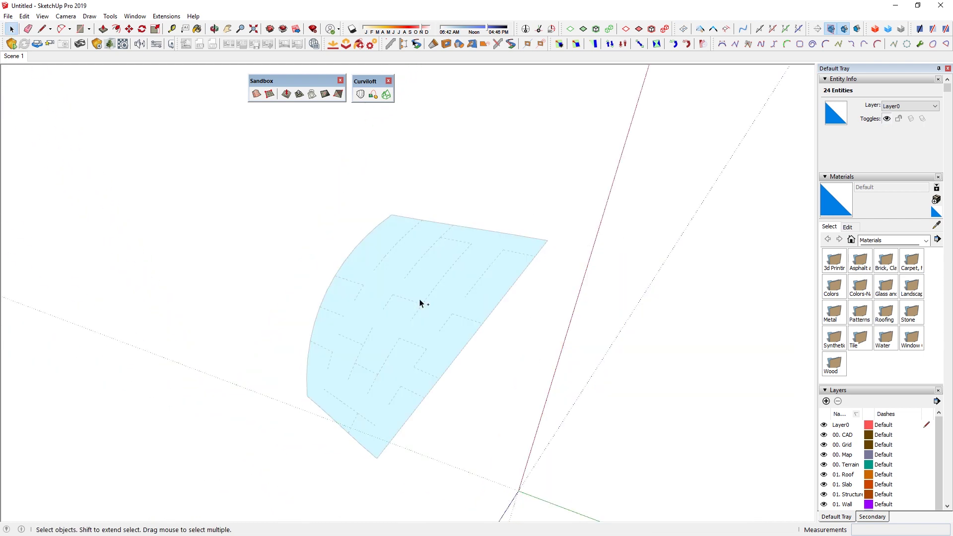
key(Escape)
key(Escape)
double_click(420, 304)
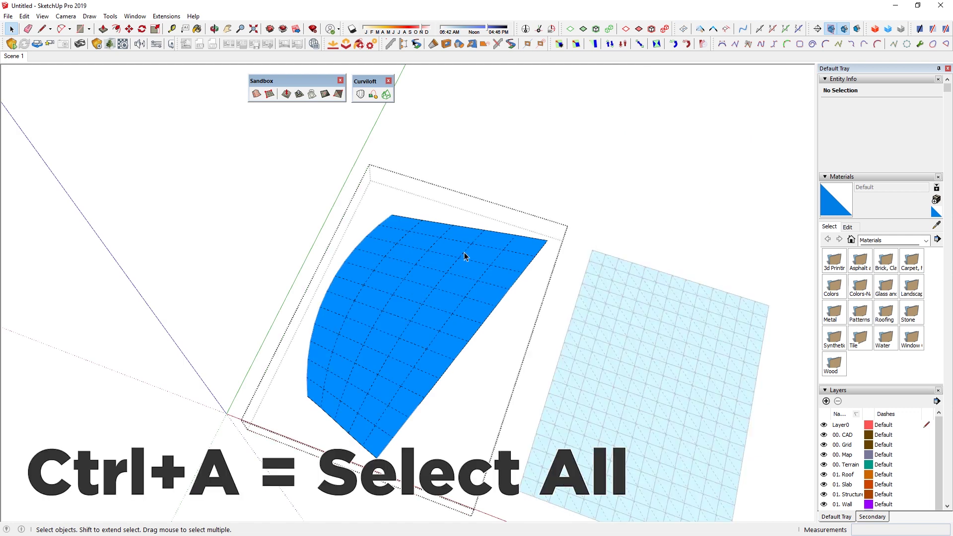
key(ctrl+a)
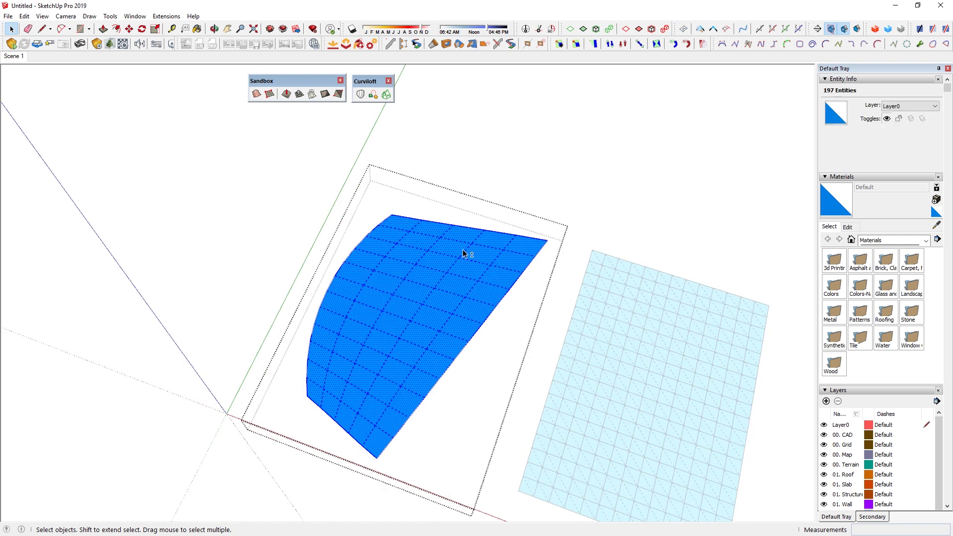
key(shift+w)
- Erase the leftover stray curves twice with Shift+E, dismissing each report
key(shift+e)
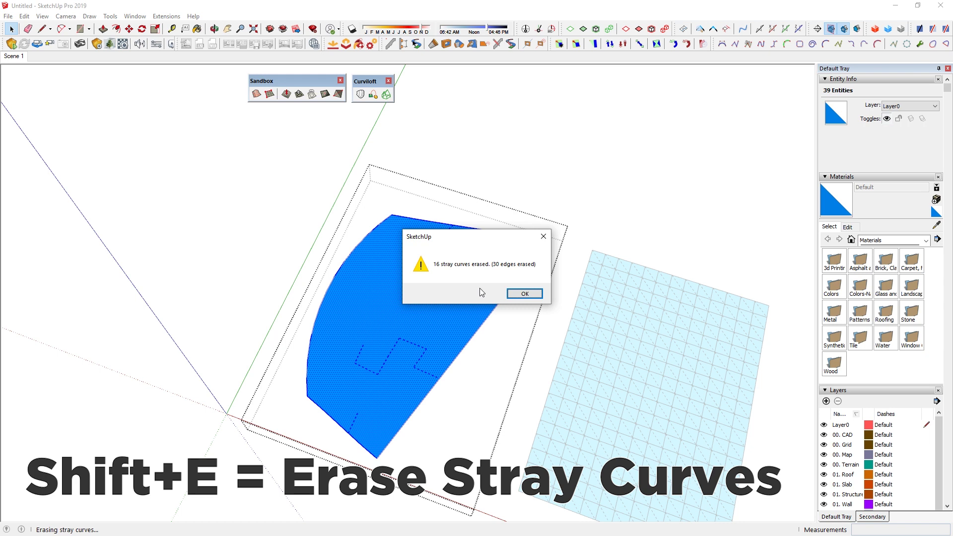
click(515, 293)
key(shift+e)
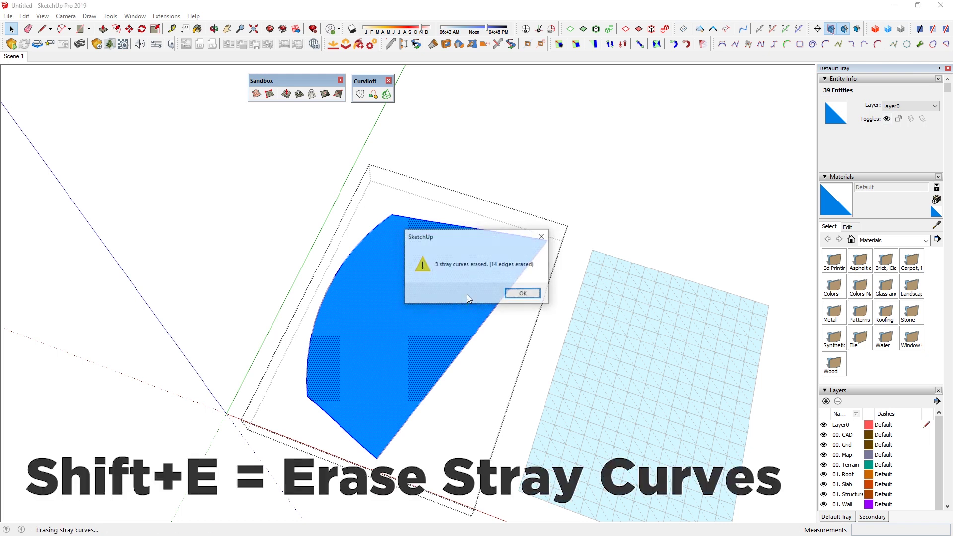
click(520, 293)
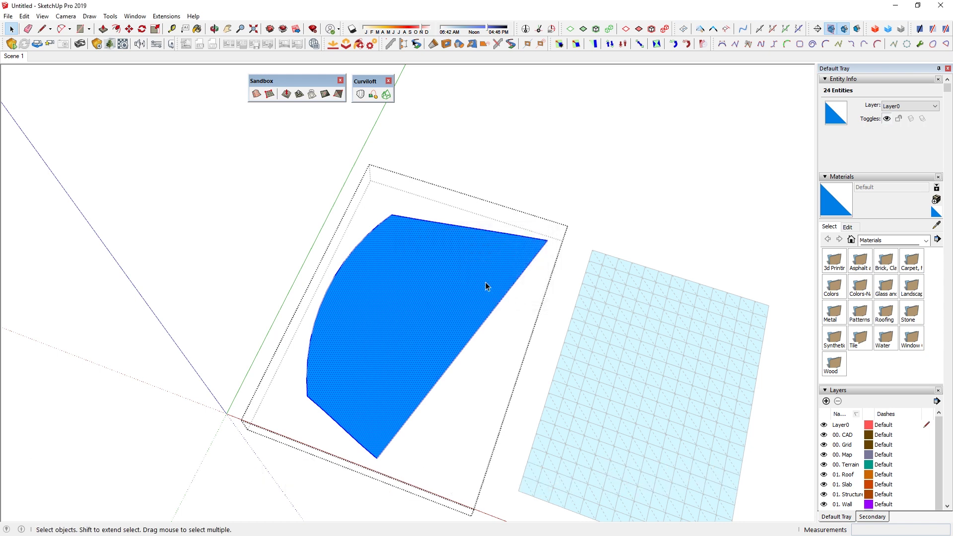
- Select all the grid geometry and merge its coplanar faces with Shift+W
middle_drag(626, 335, 591, 285)
key(ctrl+a)
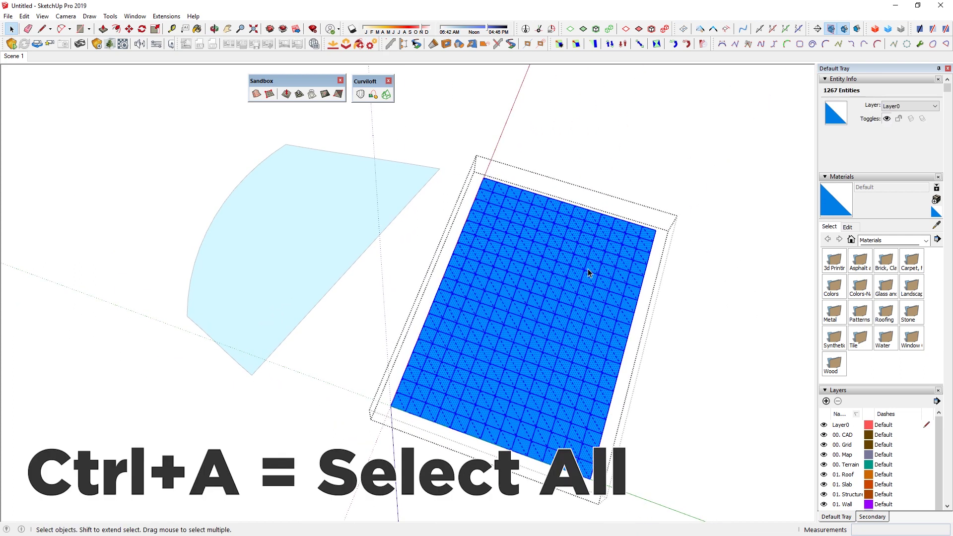
key(shift+w)
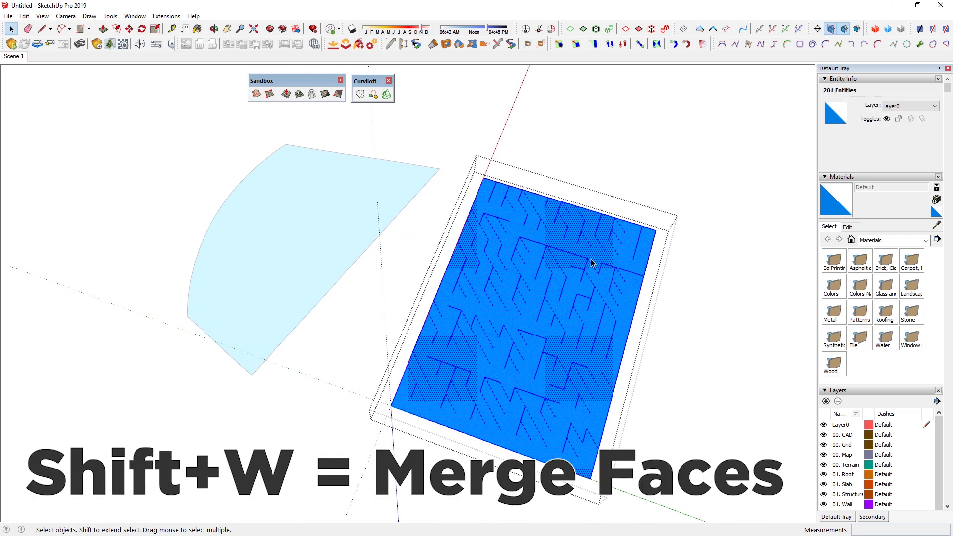
- Erase stray curves three times with Shift+E, dismissing each report, then deselect
key(shift+e)
click(532, 294)
key(shift+e)
click(523, 293)
key(shift+e)
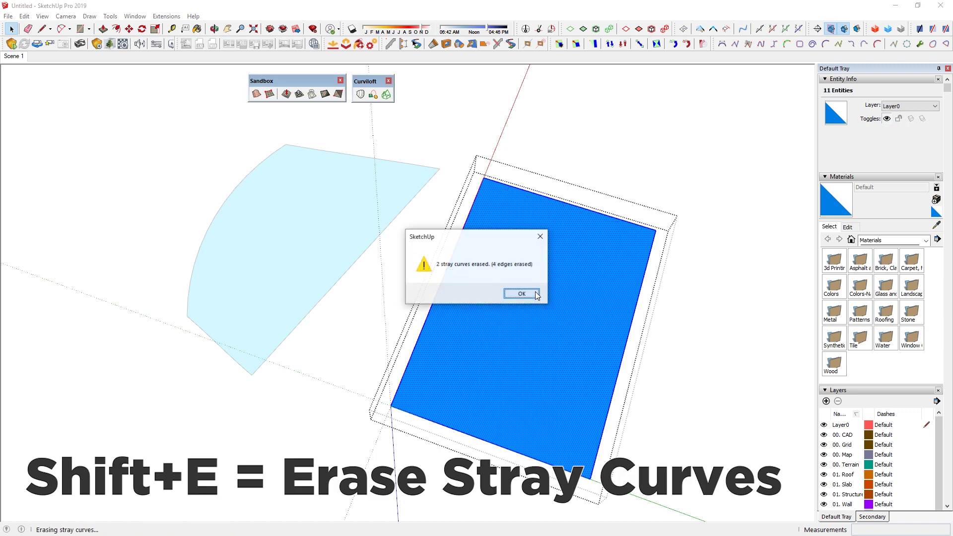
click(534, 294)
middle_drag(570, 336, 707, 270)
click(704, 271)
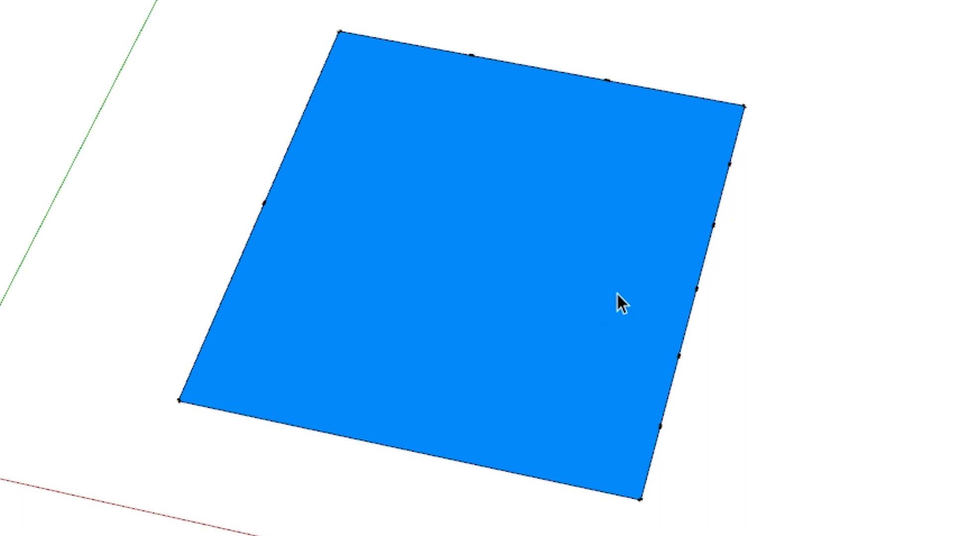
- Pan and zoom in on the blue rectangle until the small vertices along its edges are visible
shift+middle_drag(558, 228, 602, 270)
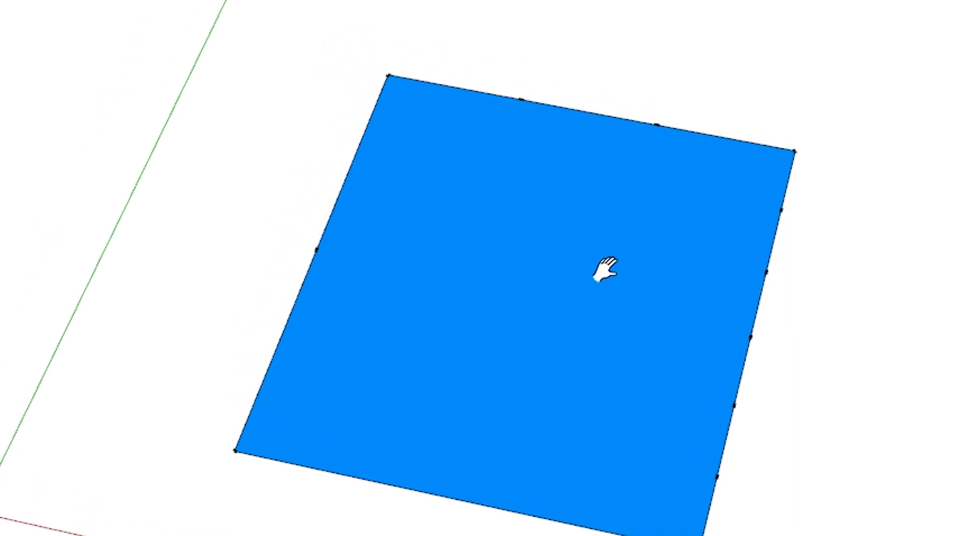
scroll(583, 336, up, 3)
shift+middle_drag(582, 334, 576, 333)
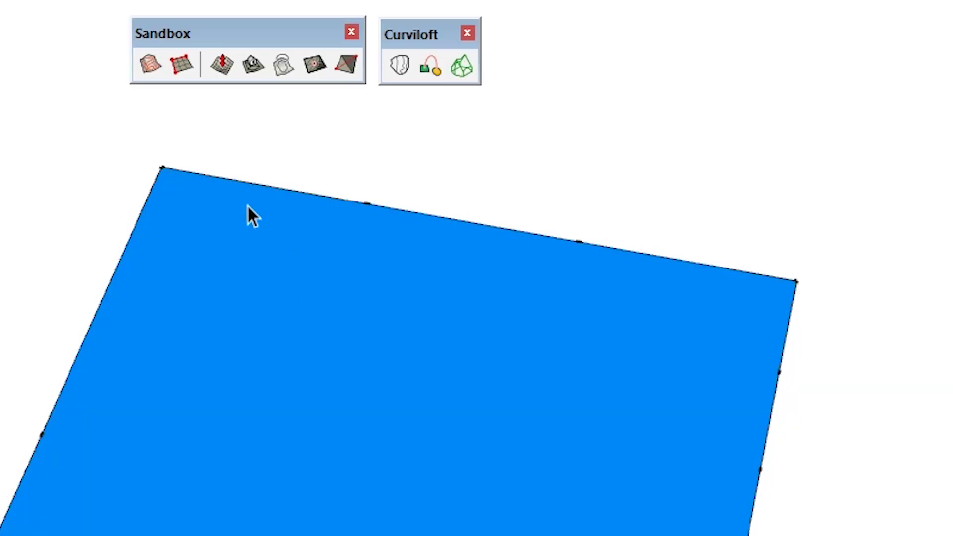
- Select the three top-edge segments, then draw lines along the bottom edge from each corner
click(250, 183)
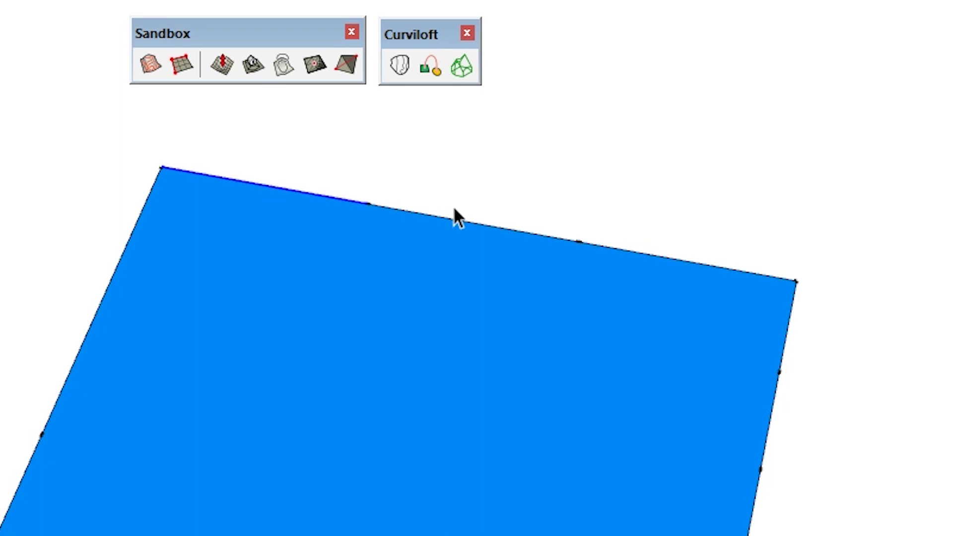
click(491, 226)
click(636, 254)
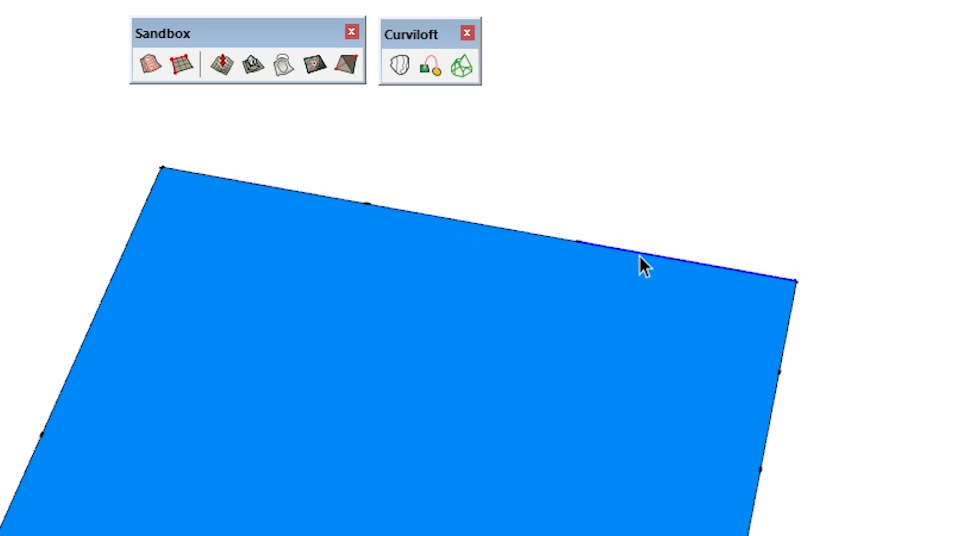
key(l)
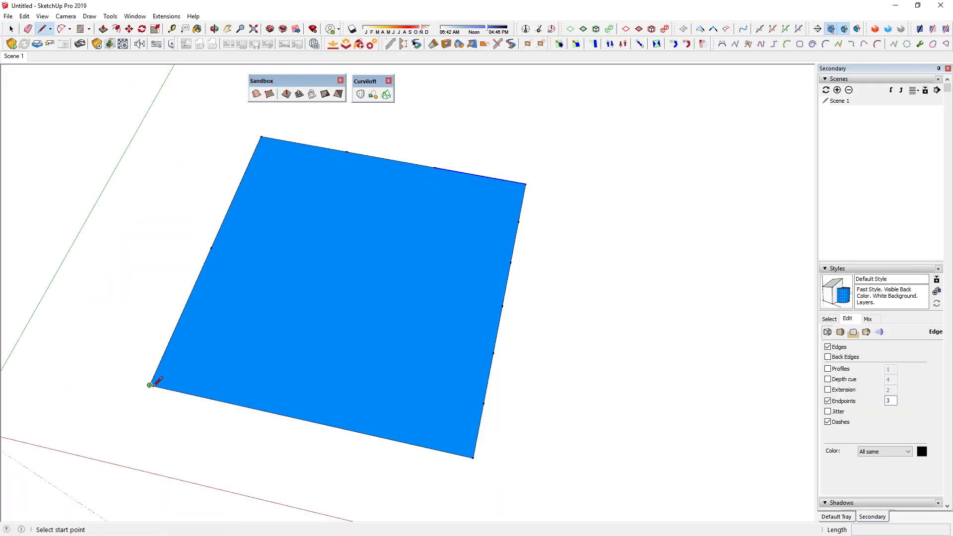
click(150, 385)
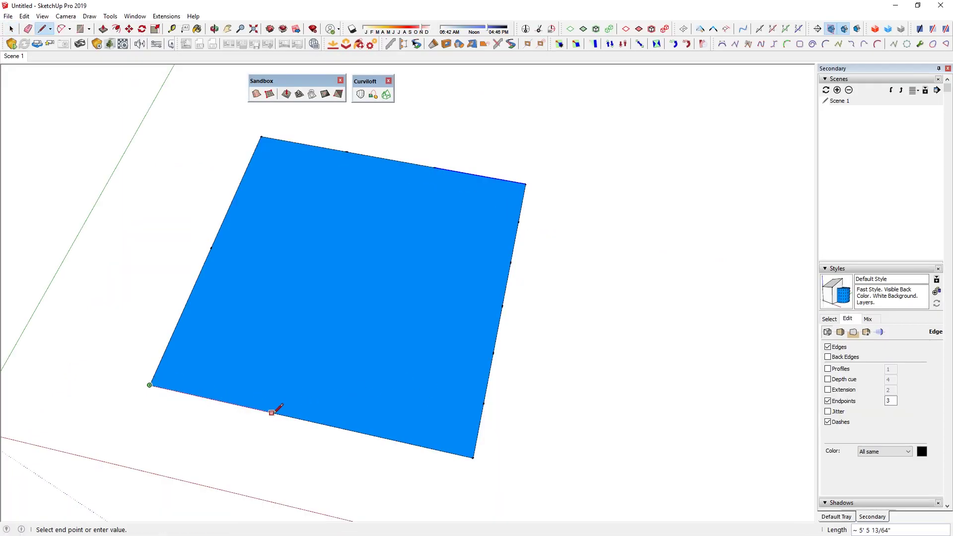
click(276, 413)
key(space)
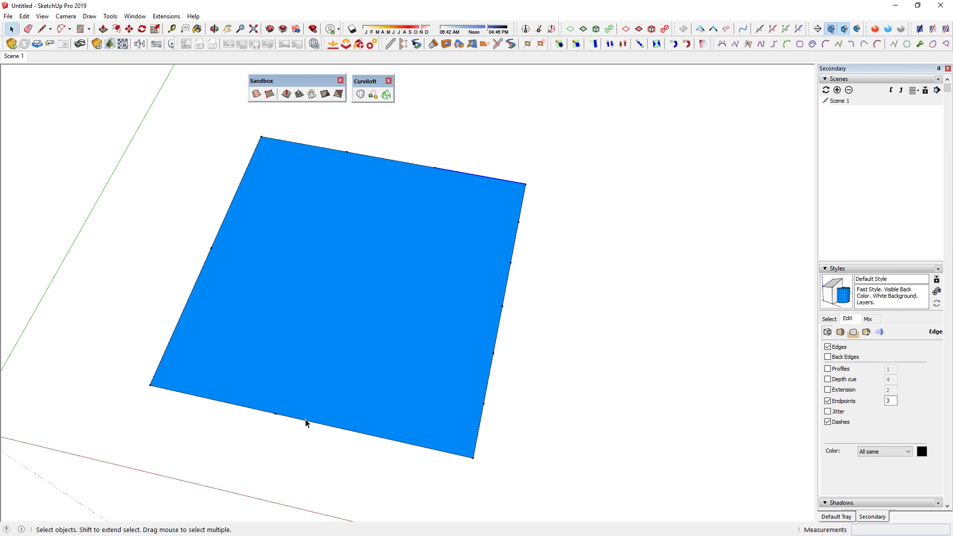
key(l)
click(473, 458)
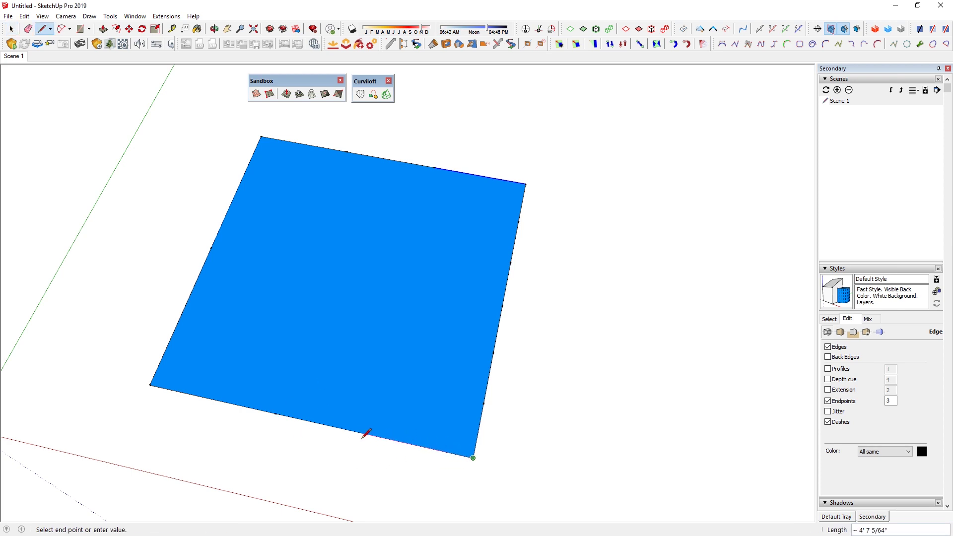
click(372, 435)
key(space)
- Draw a test line from the bottom edge's split point into the face, then erase it
drag(391, 456, 295, 449)
key(l)
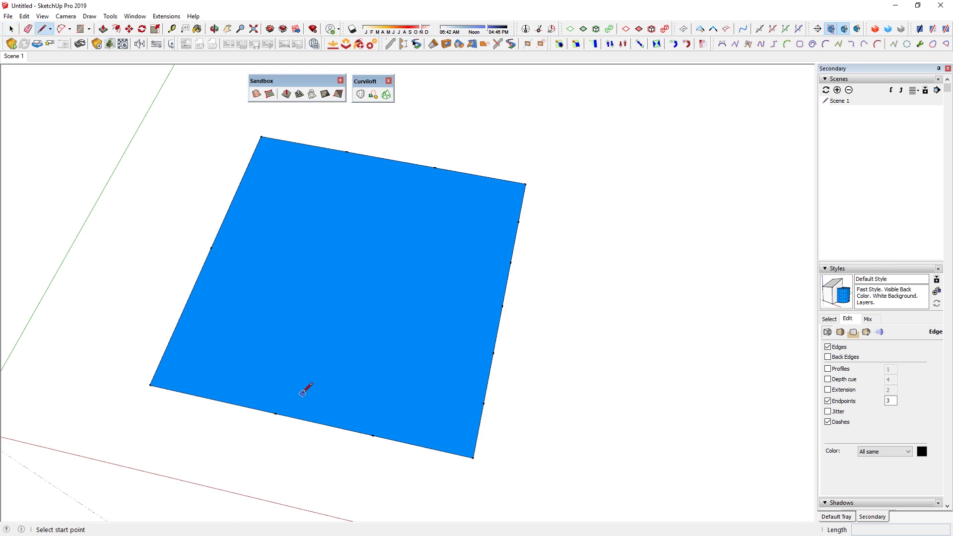
click(275, 413)
click(255, 282)
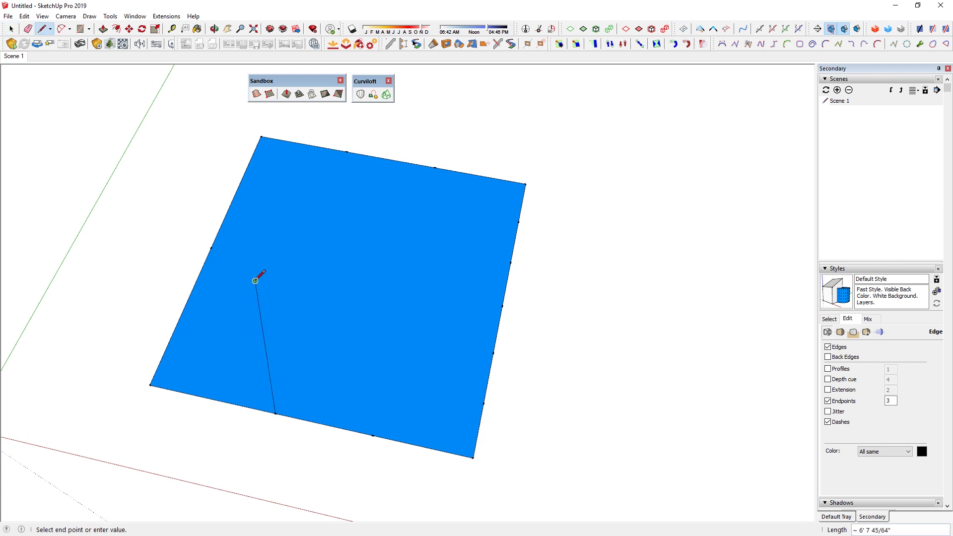
key(e)
drag(278, 295, 260, 323)
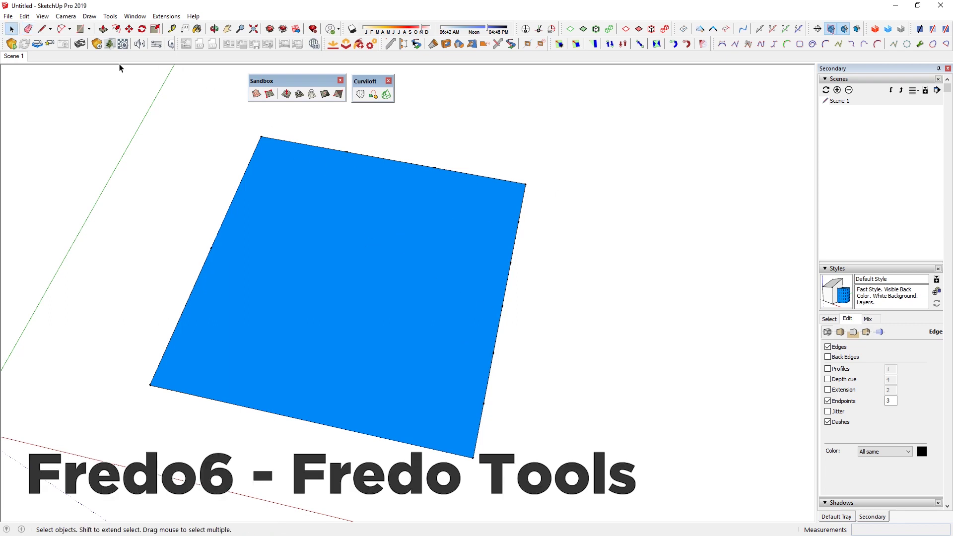
- Look through the plugin commands, then select the whole blue face
click(110, 16)
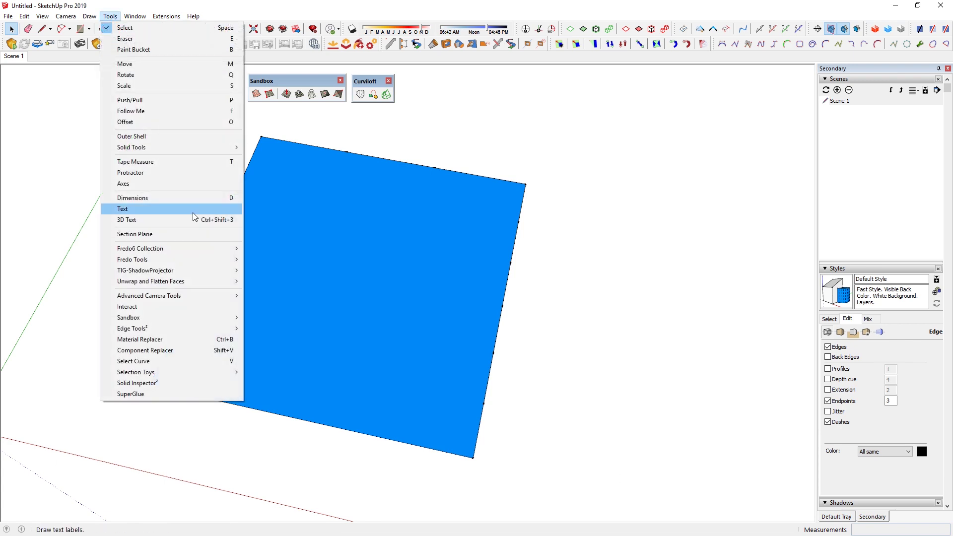
mouse_move(196, 260)
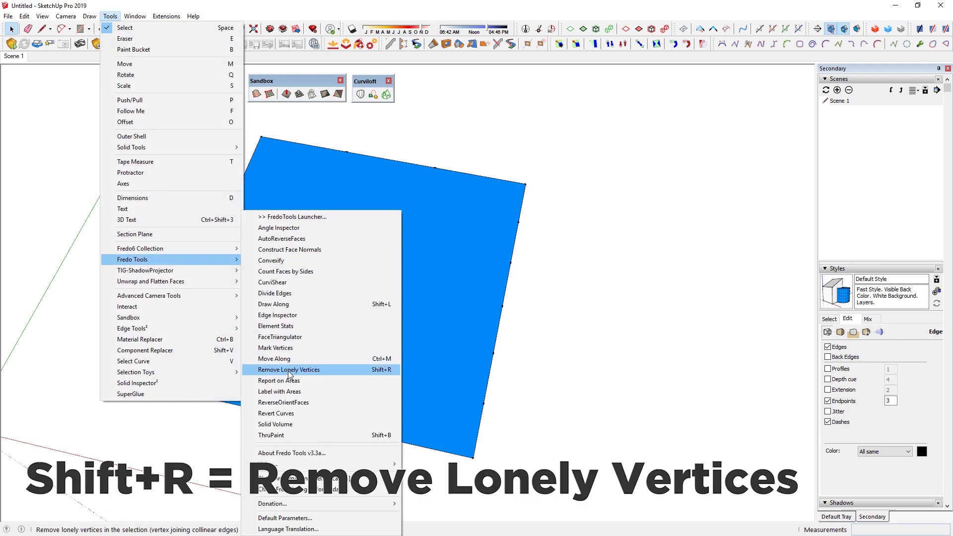
click(378, 370)
drag(106, 108, 570, 489)
- Run Fredo Tools Remove Lonely Vertices with Remove kept, stripping the 8 lonely vertices
click(109, 16)
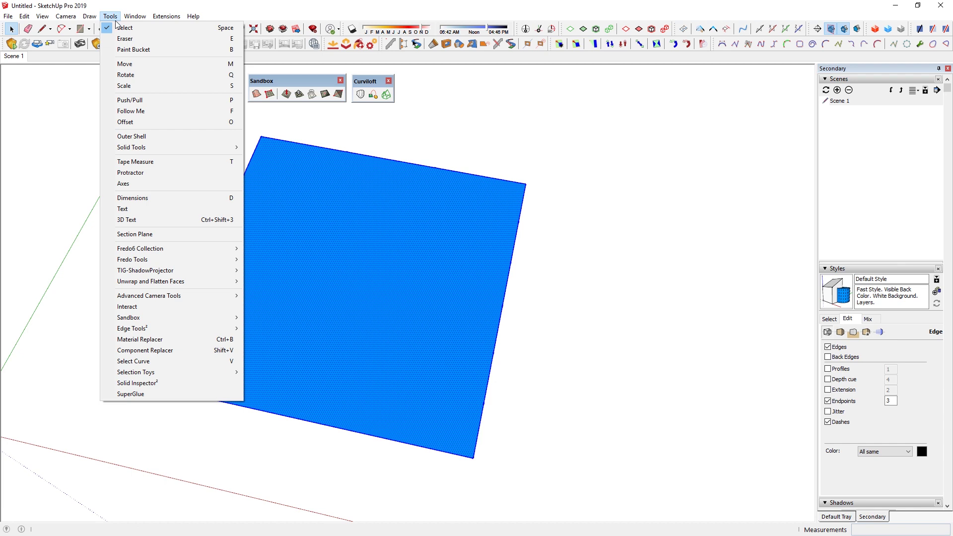
mouse_move(156, 262)
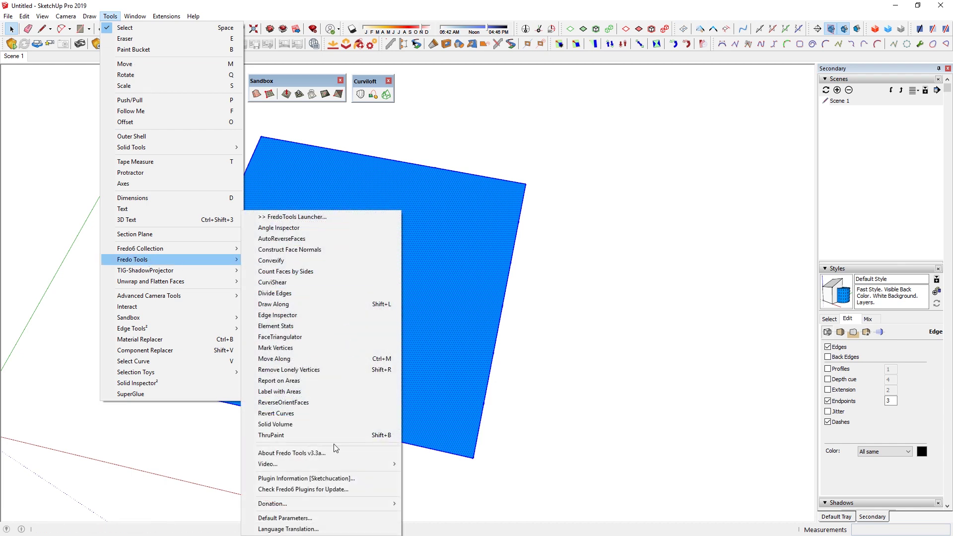
click(344, 378)
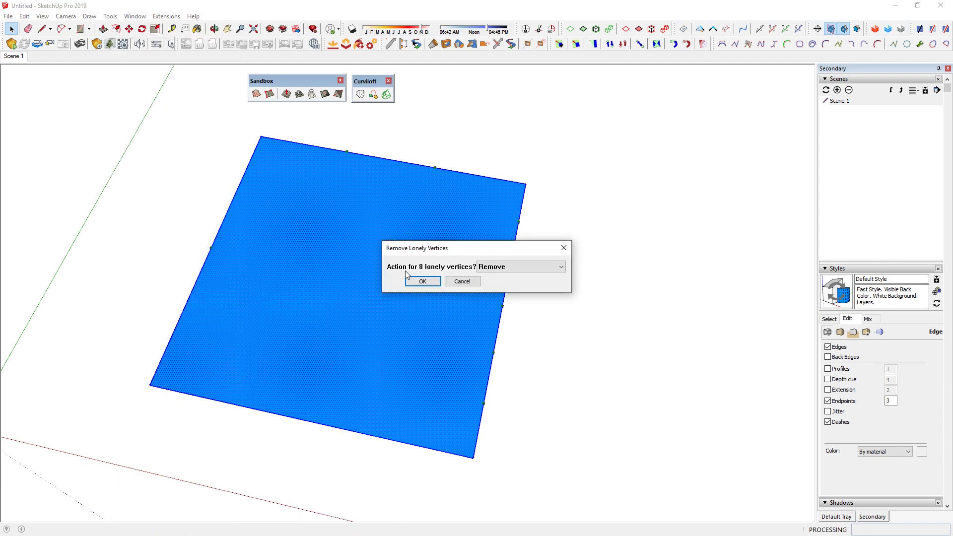
click(496, 266)
click(496, 275)
click(422, 281)
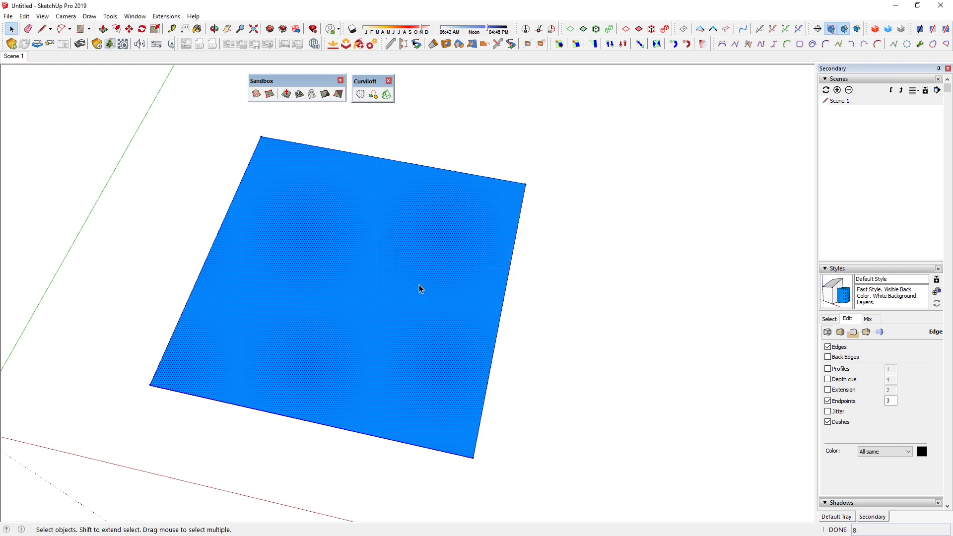